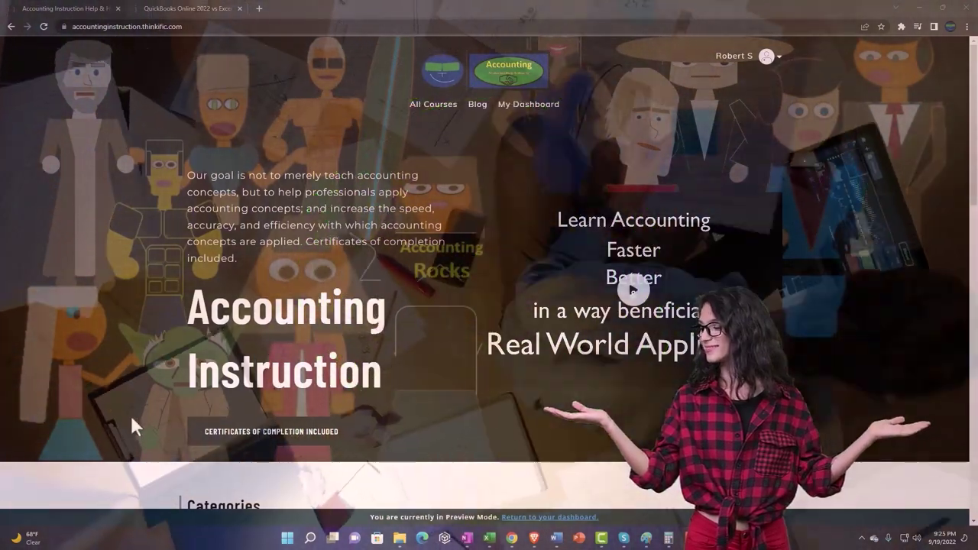
Scroll the Thinkific categories, then switch to the 'QuickBooks Online 2022 vs Excel' lesson tab
{"action": "scroll", "coordinate": [135, 425], "scroll_direction": "down", "scroll_amount": 4}
{"action": "scroll", "coordinate": [134, 417], "scroll_direction": "down", "scroll_amount": 3}
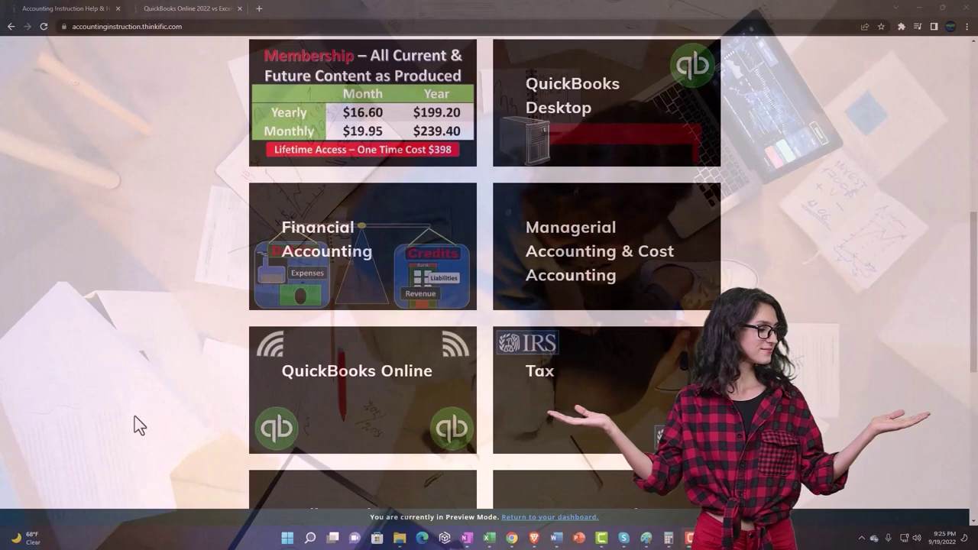
{"action": "scroll", "coordinate": [135, 417], "scroll_direction": "down", "scroll_amount": 5}
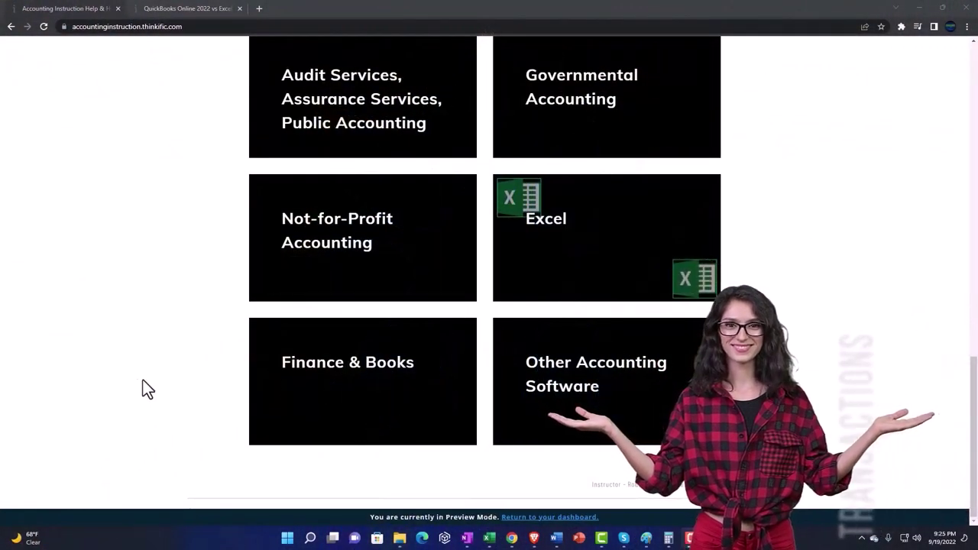
{"action": "left_click", "coordinate": [175, 8]}
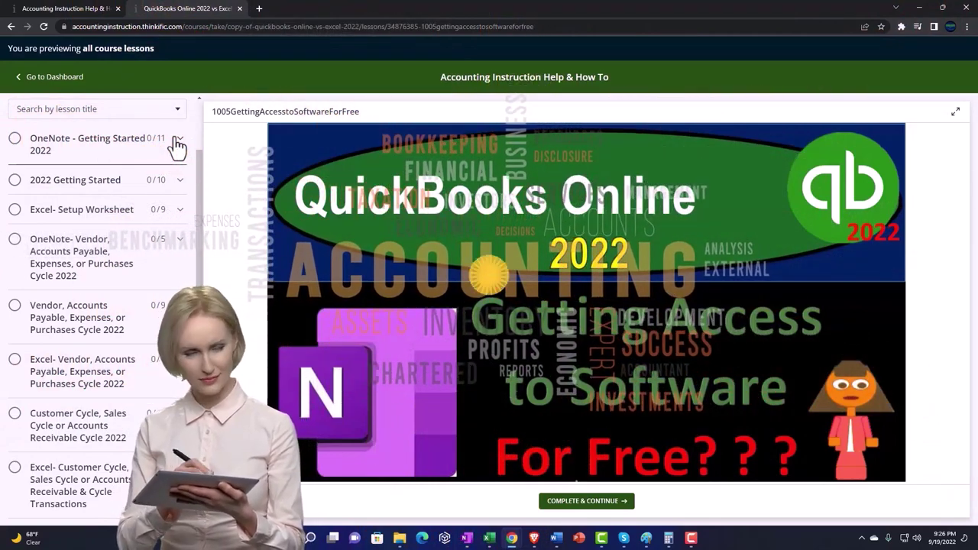
Expand the 'OneNote - Getting Started 2022' lessons in the course sidebar
{"action": "left_click", "coordinate": [178, 142]}
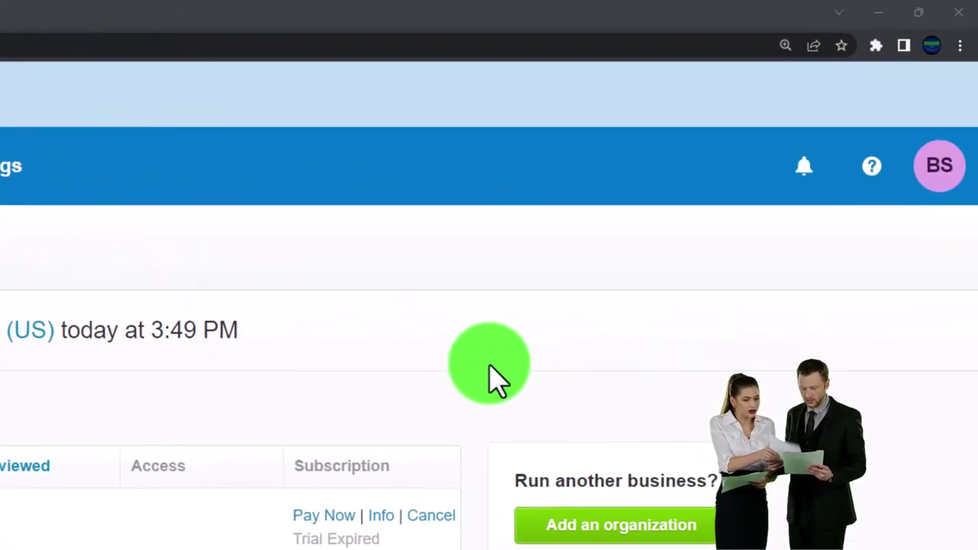
Zoom the page to 175% and reset the Demo Company (US) data
{"action": "key", "text": "ctrl+plus"}
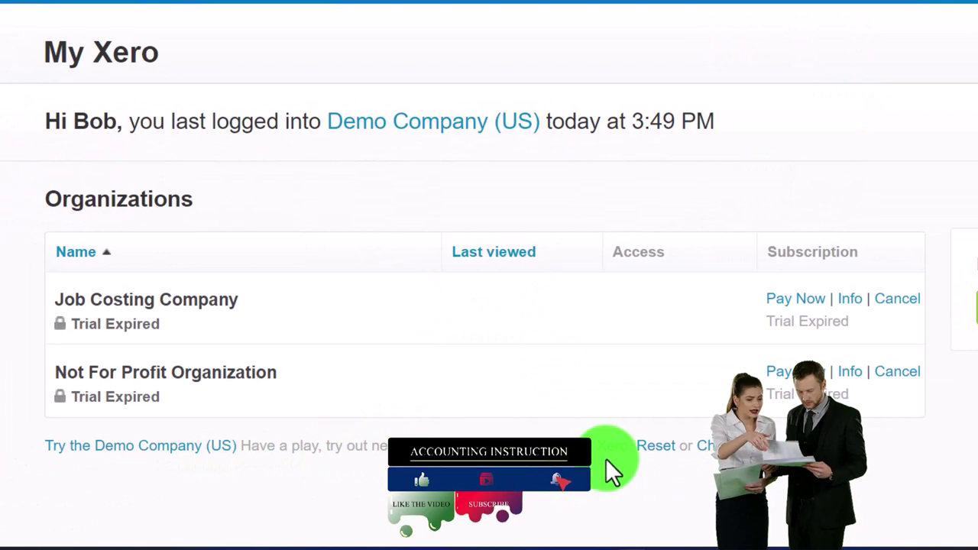
{"action": "left_click", "coordinate": [655, 446]}
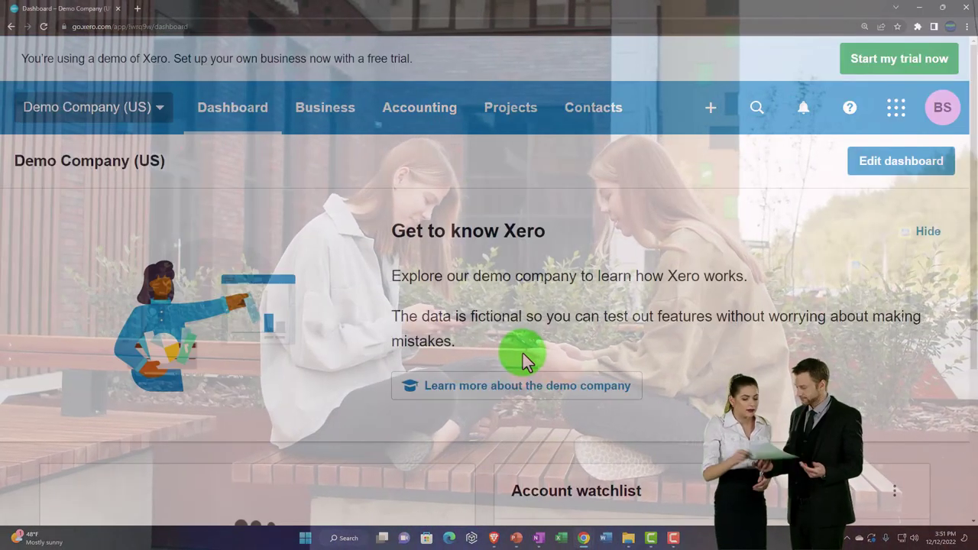
Hide the Get to know Xero banner, duplicate the dashboard into three tabs, and open Accounting in the second
{"action": "left_click", "coordinate": [928, 233]}
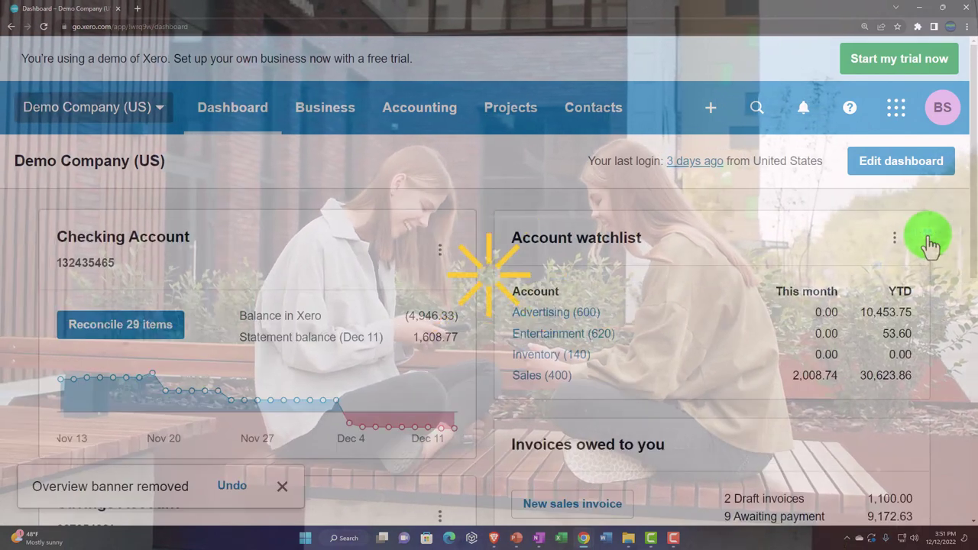
{"action": "right_click", "coordinate": [92, 17]}
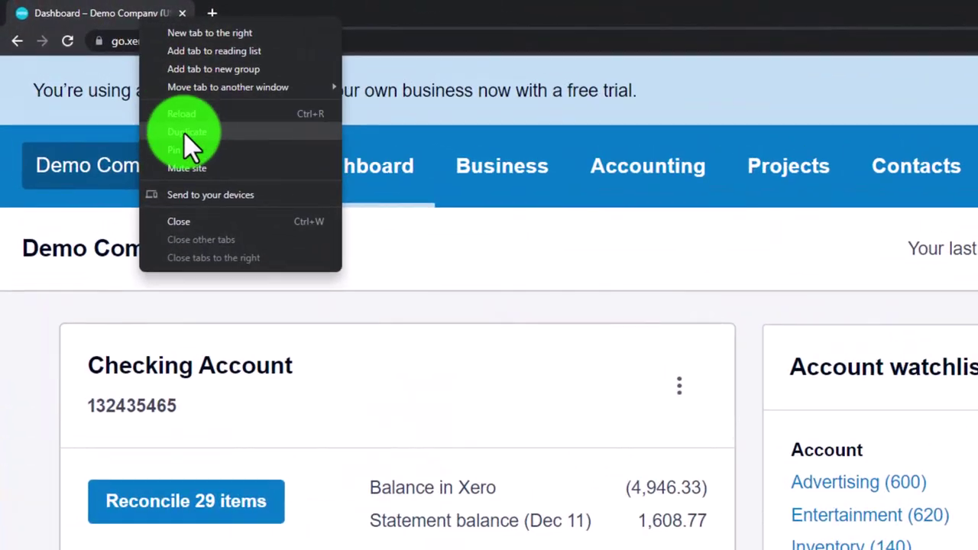
{"action": "left_click", "coordinate": [184, 134]}
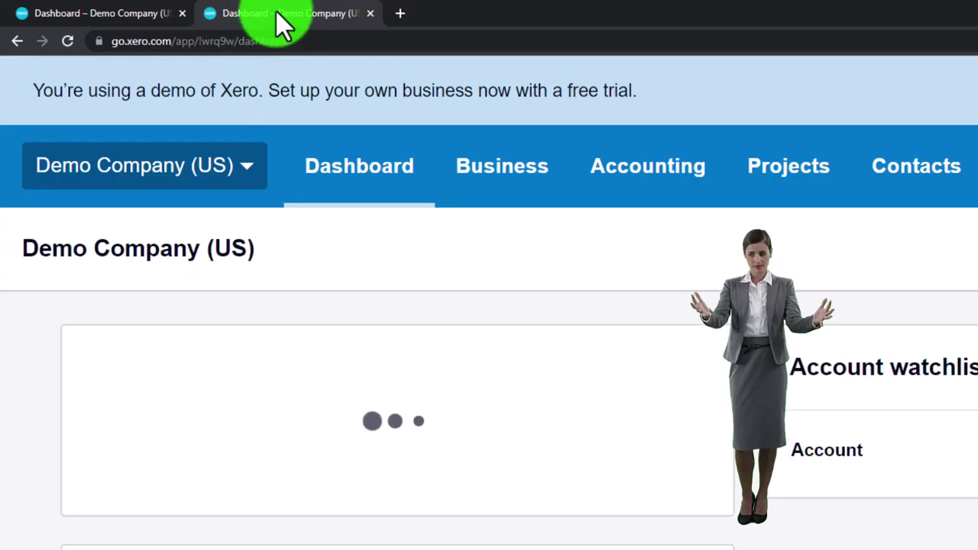
{"action": "right_click", "coordinate": [281, 25]}
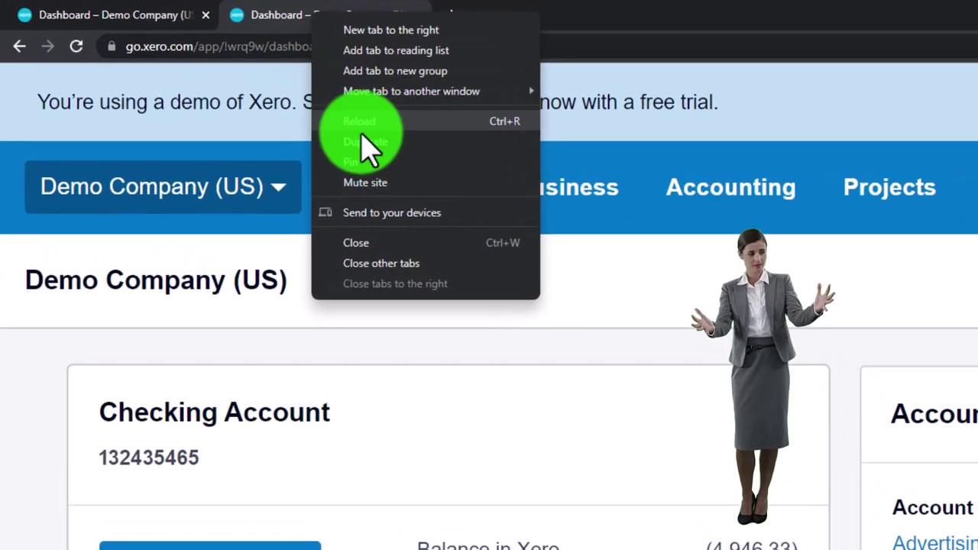
{"action": "left_click", "coordinate": [321, 126]}
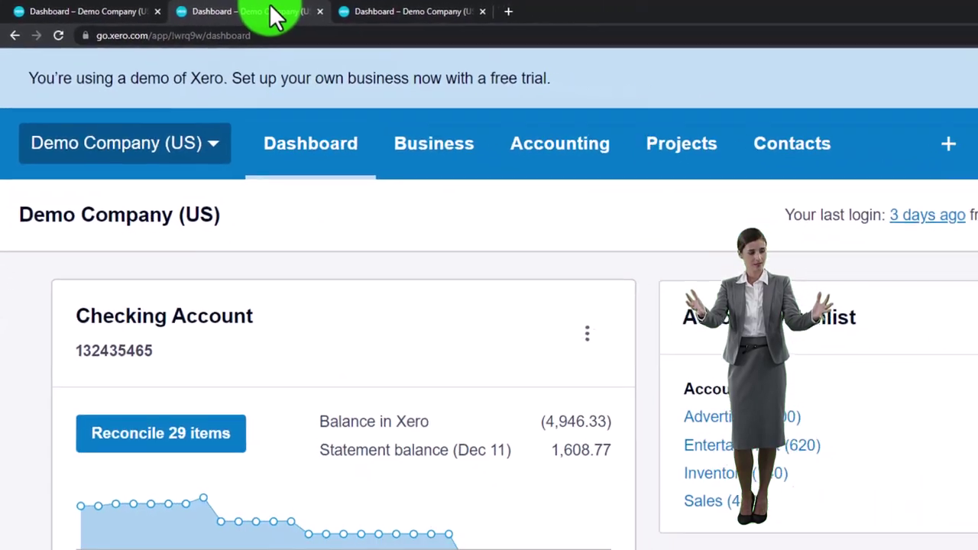
{"action": "left_click", "coordinate": [376, 17]}
{"action": "left_click", "coordinate": [540, 169]}
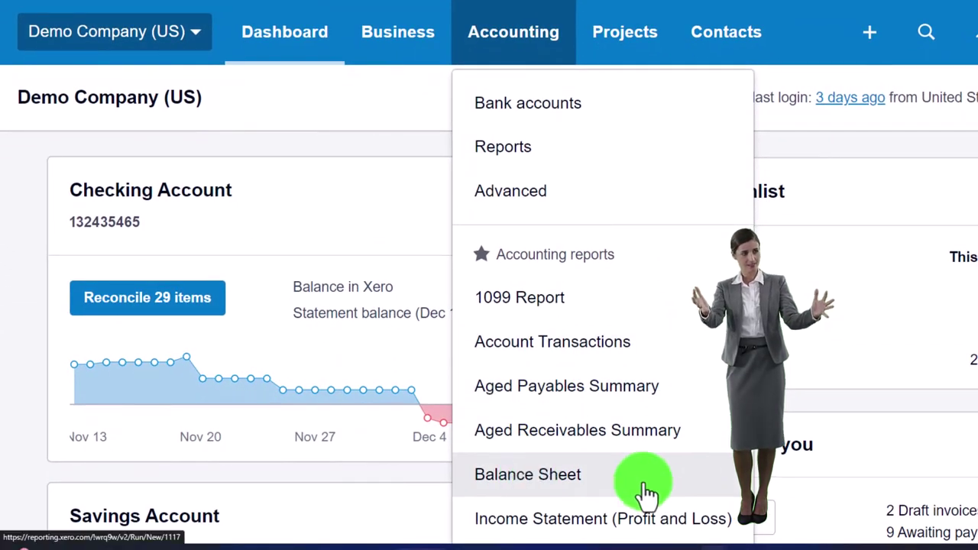
Load the Balance Sheet in tab two and Profit and Loss in tab three, then return to the Balance Sheet
{"action": "left_click", "coordinate": [646, 489]}
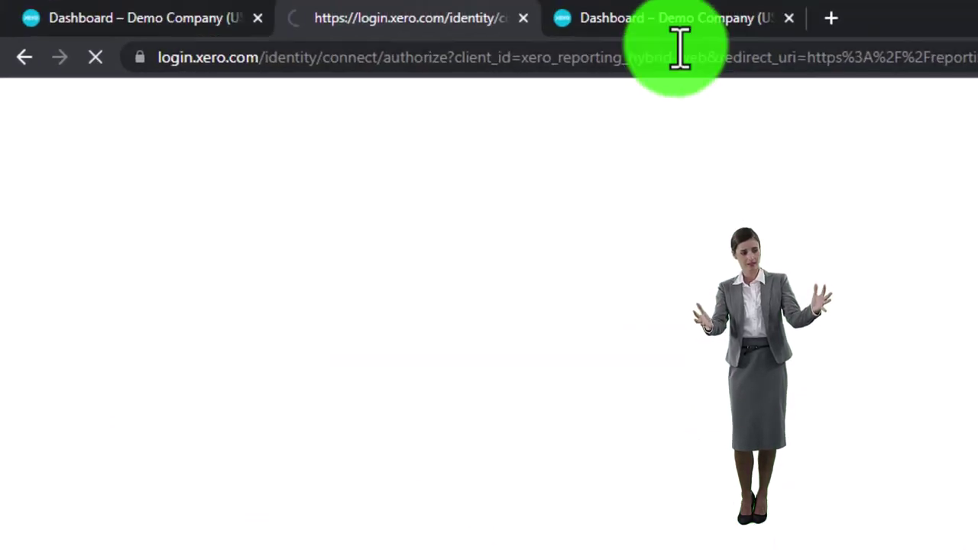
{"action": "left_click", "coordinate": [666, 17]}
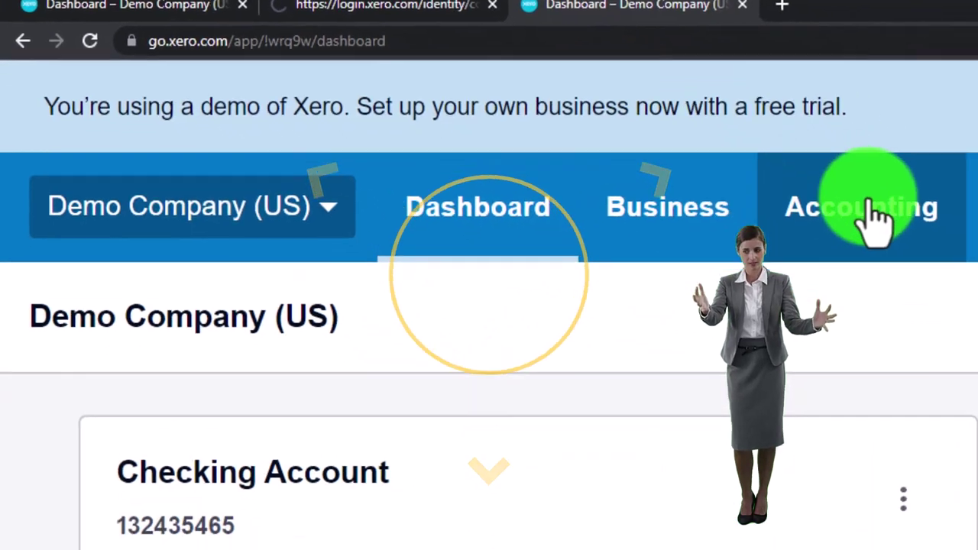
{"action": "left_click", "coordinate": [917, 235]}
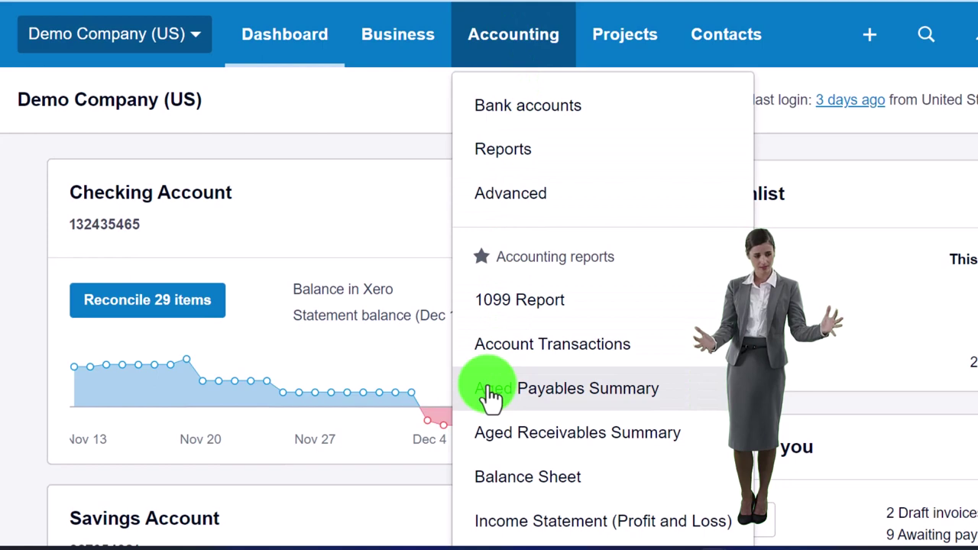
{"action": "left_click", "coordinate": [697, 523]}
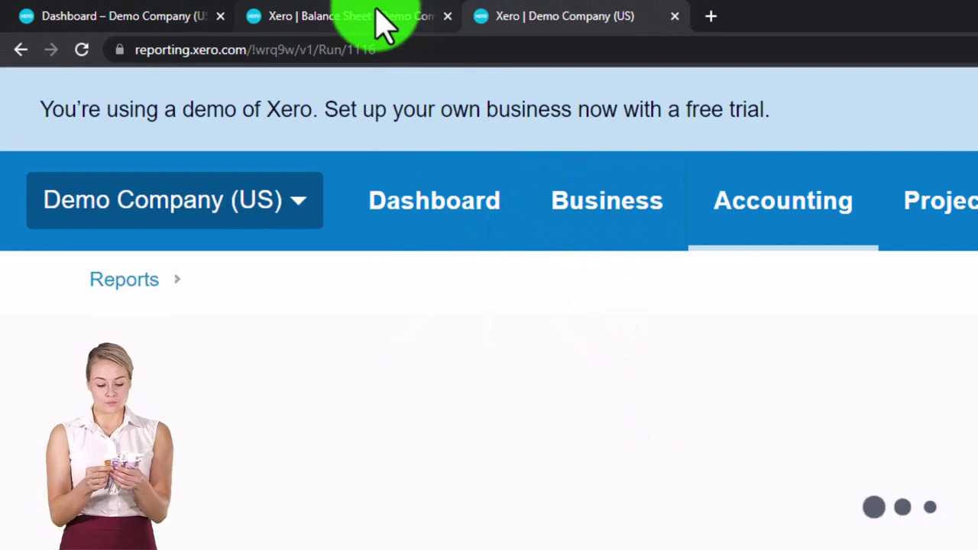
{"action": "left_click", "coordinate": [382, 23]}
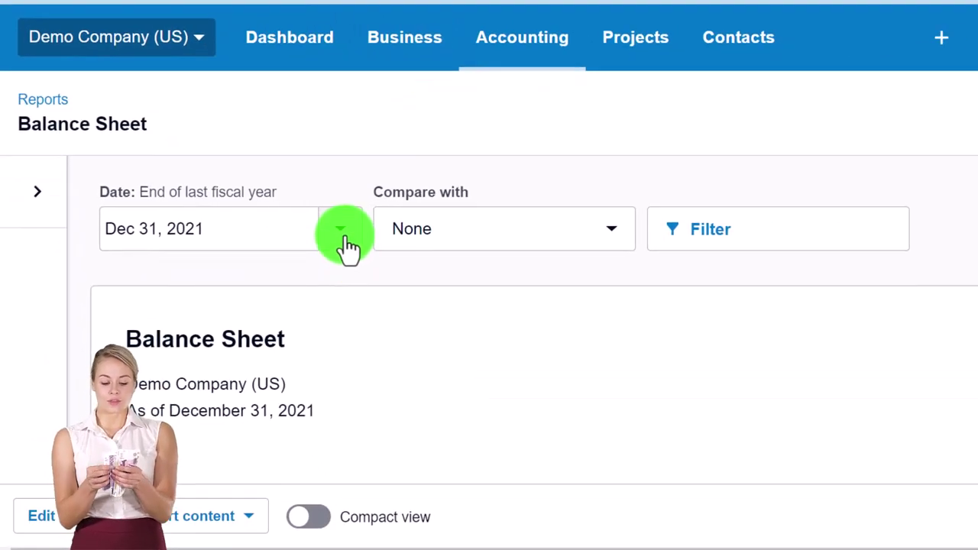
Change the Balance Sheet to a custom date of December 31, 2022 and update it
{"action": "left_click", "coordinate": [344, 235]}
{"action": "scroll", "coordinate": [410, 350], "scroll_direction": "down", "scroll_amount": 1}
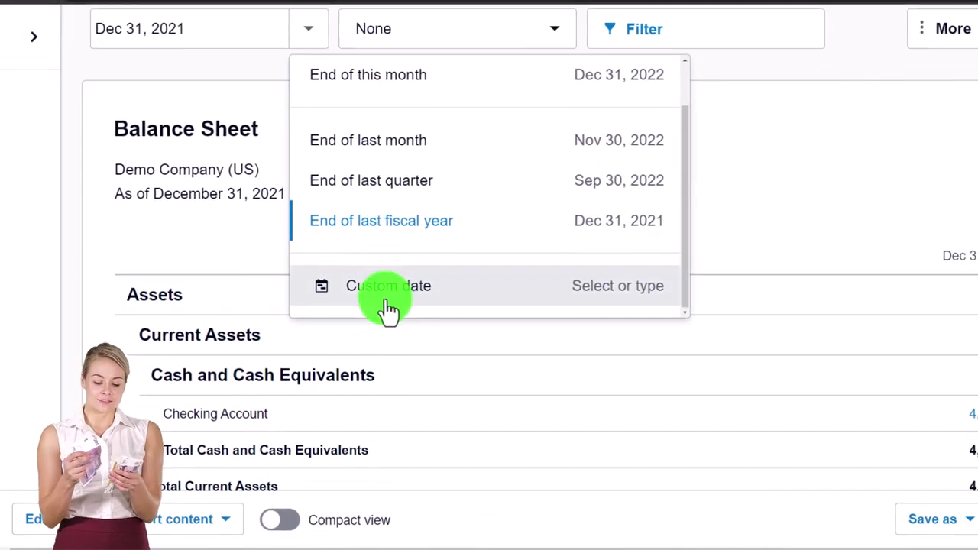
{"action": "left_click", "coordinate": [388, 305]}
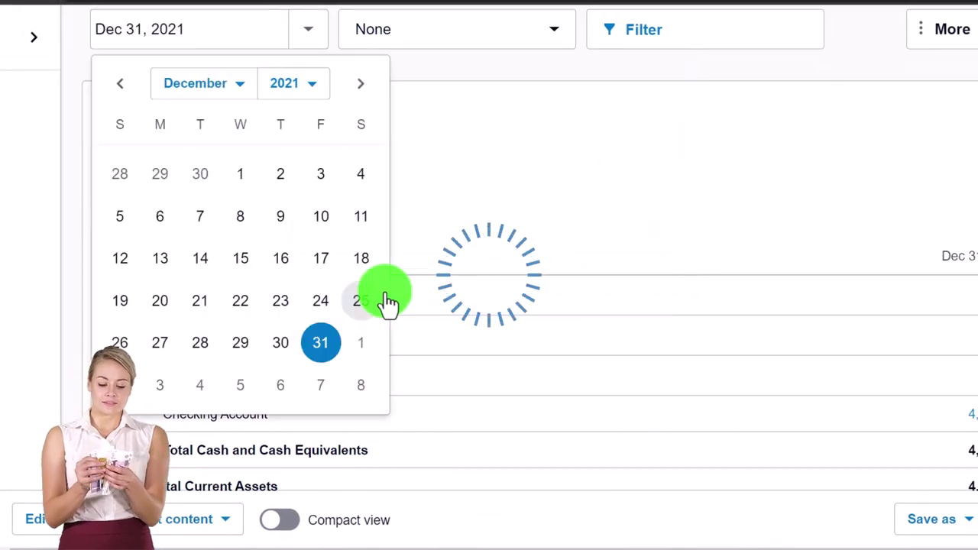
{"action": "left_click", "coordinate": [319, 91]}
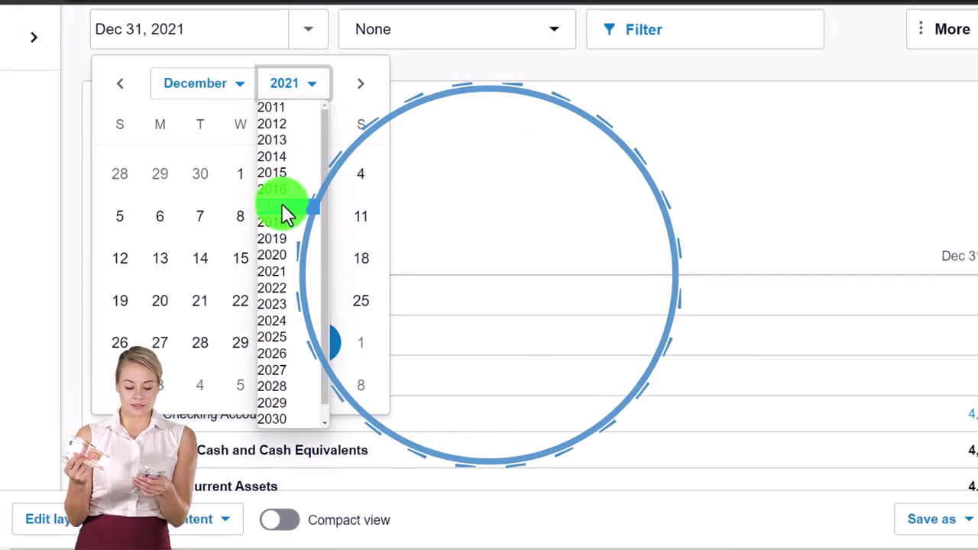
{"action": "left_click", "coordinate": [285, 288]}
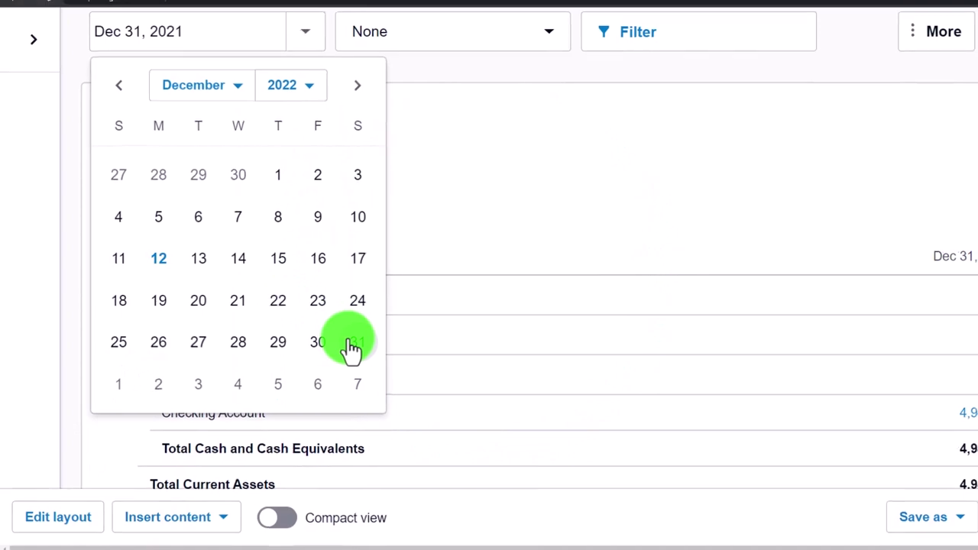
{"action": "left_click", "coordinate": [353, 344]}
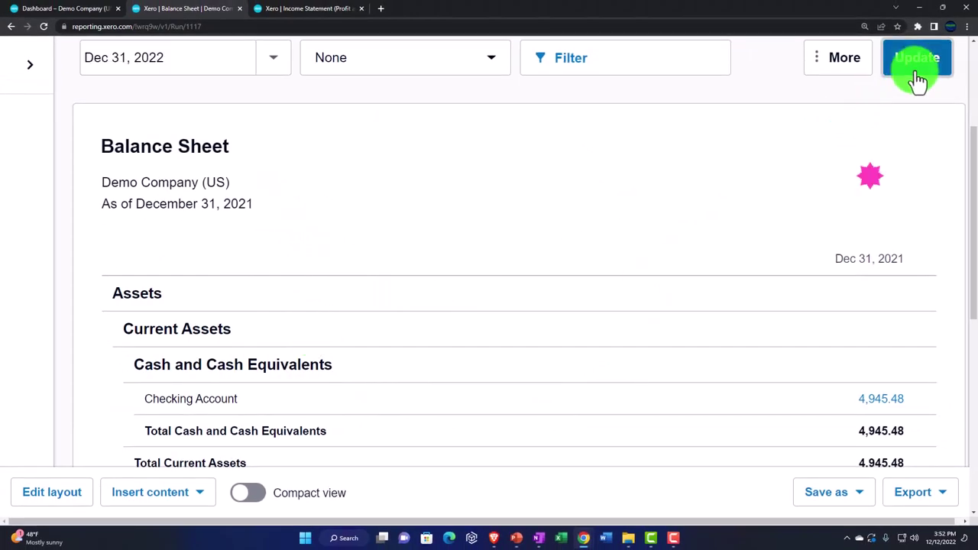
{"action": "left_click", "coordinate": [916, 73]}
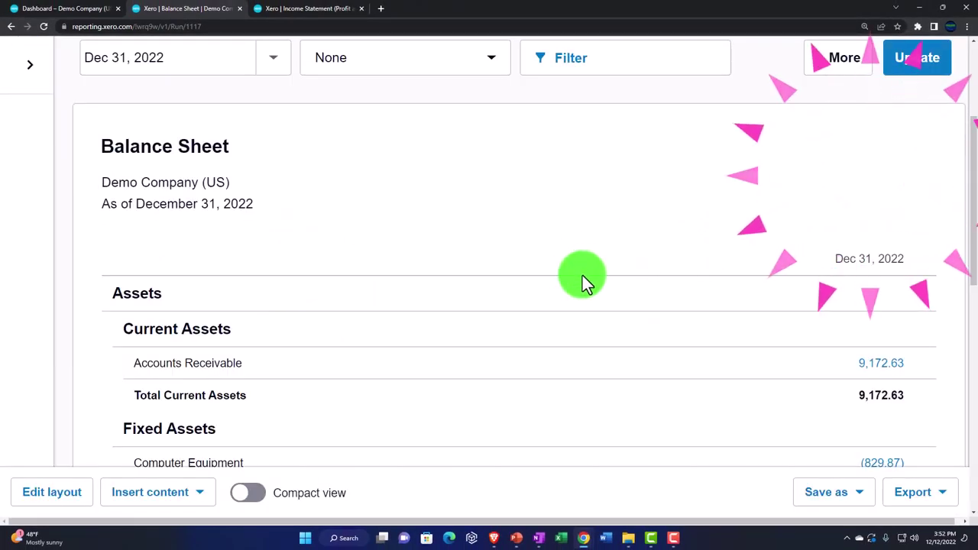
{"action": "scroll", "coordinate": [581, 280], "scroll_direction": "up", "scroll_amount": 3}
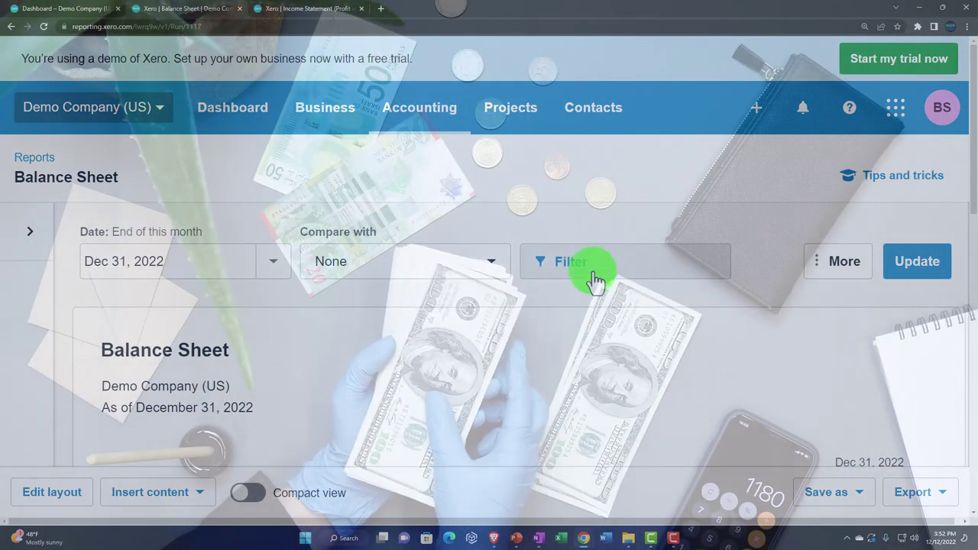
{"action": "left_click", "coordinate": [755, 126]}
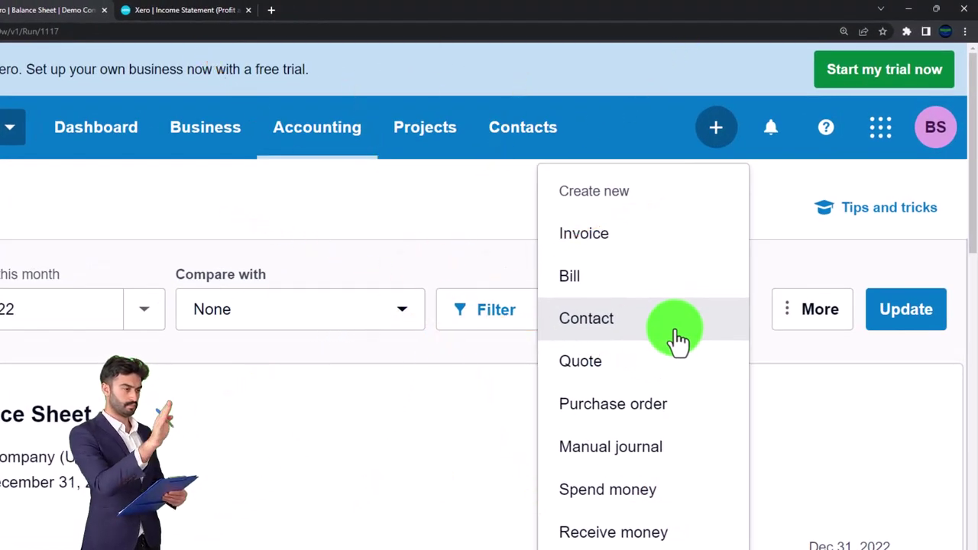
{"action": "left_click", "coordinate": [493, 263]}
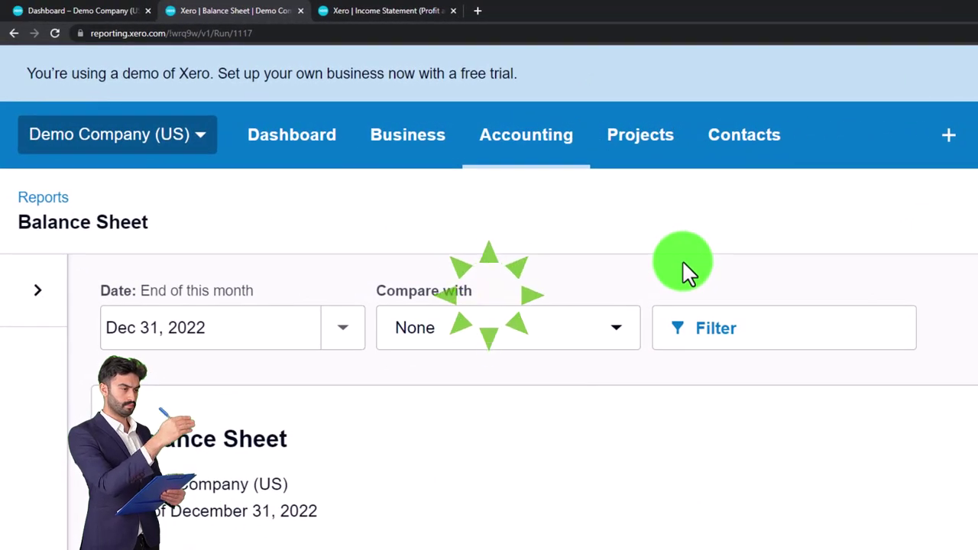
Scroll through the Balance Sheet, then switch to the Income Statement and scroll to its Income section
{"action": "scroll", "coordinate": [683, 263], "scroll_direction": "down", "scroll_amount": 1}
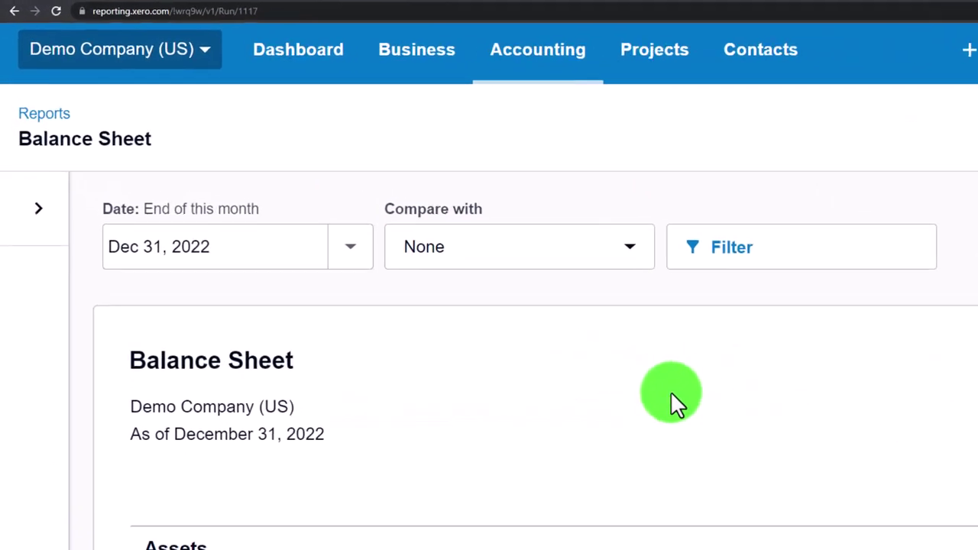
{"action": "scroll", "coordinate": [785, 446], "scroll_direction": "down", "scroll_amount": 1}
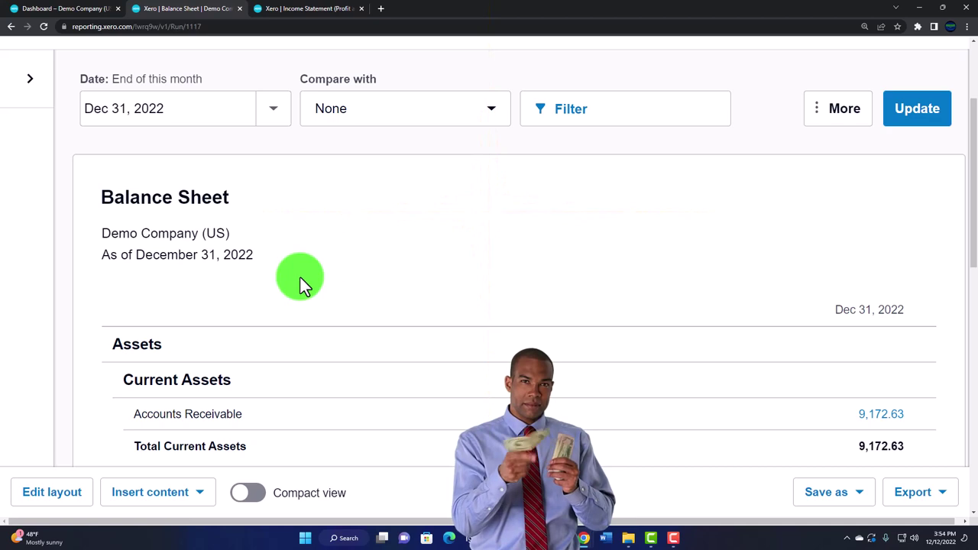
{"action": "left_click", "coordinate": [340, 9]}
{"action": "scroll", "coordinate": [478, 389], "scroll_direction": "down", "scroll_amount": 4}
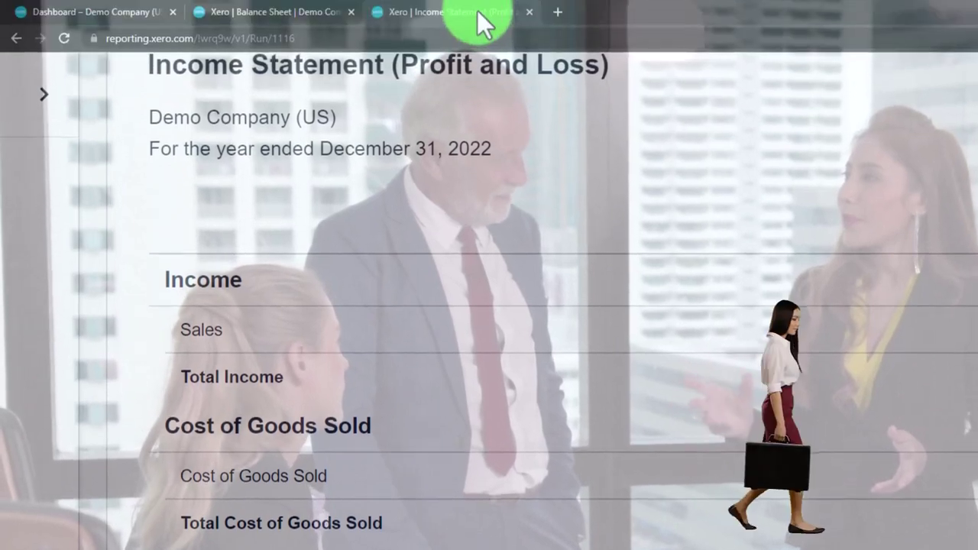
Duplicate the Income Statement tab and go to Accounting > Reports, ready to search for a report
{"action": "right_click", "coordinate": [477, 11]}
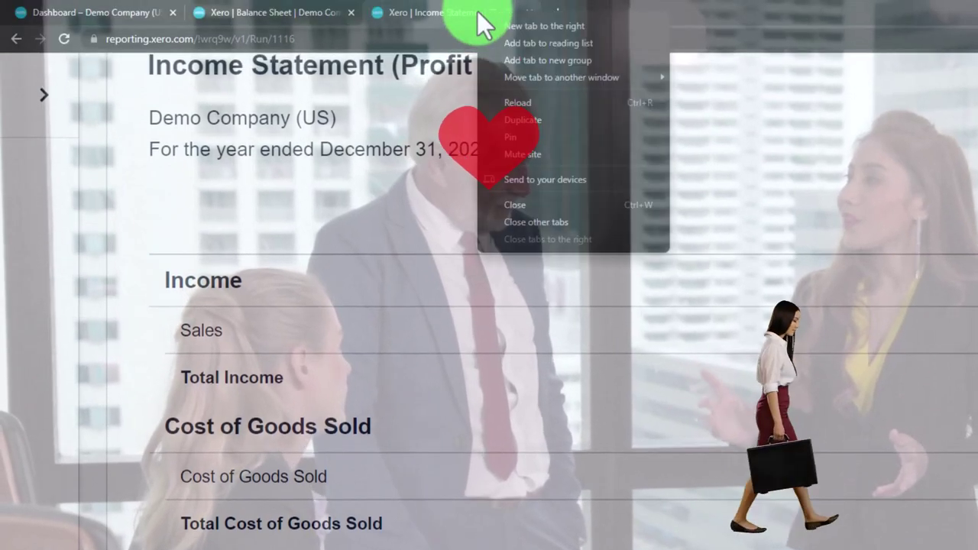
{"action": "left_click", "coordinate": [520, 118]}
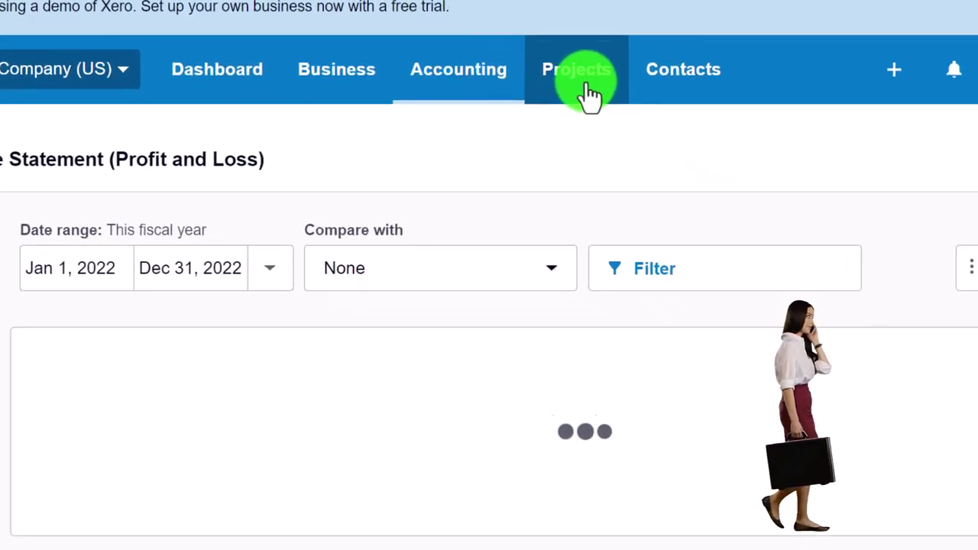
{"action": "left_click", "coordinate": [756, 160]}
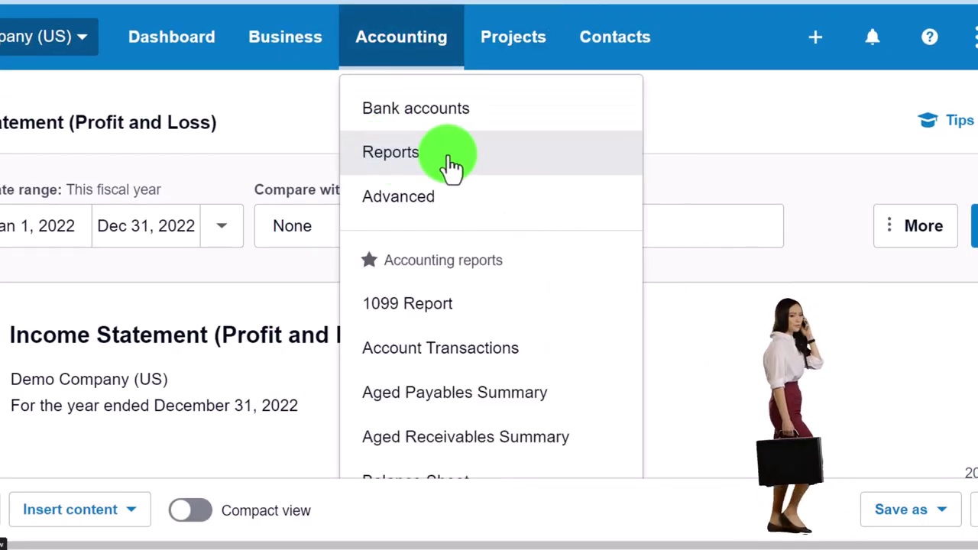
{"action": "left_click", "coordinate": [451, 167]}
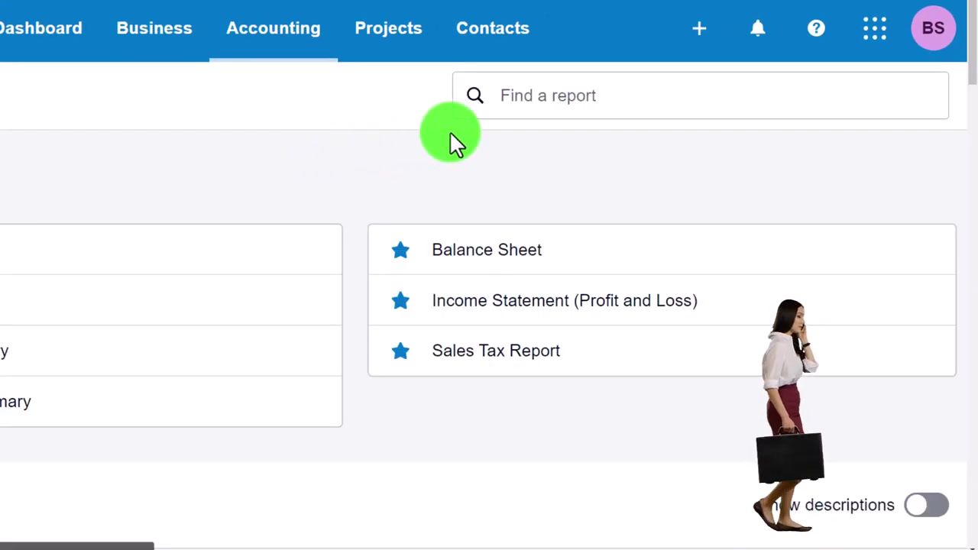
{"action": "left_click", "coordinate": [553, 107]}
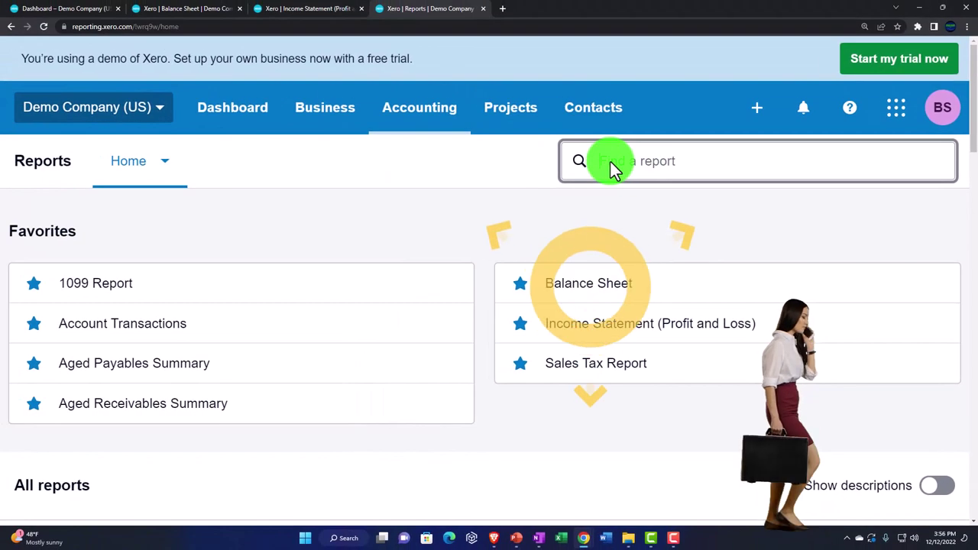
Search 'statement of c' and open Statement of Cash Flows - Direct Method
{"action": "type", "text": "stateme"}
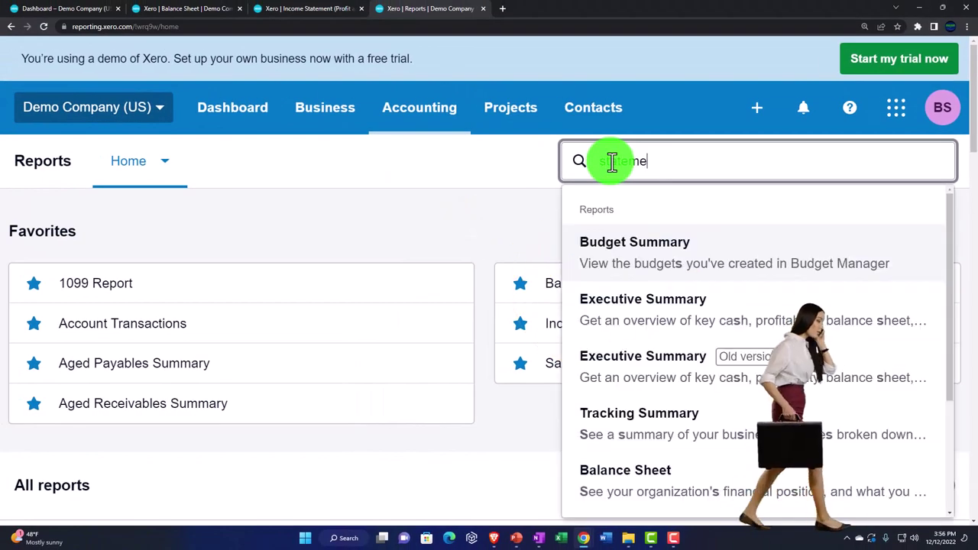
{"action": "type", "text": "nt of ca"}
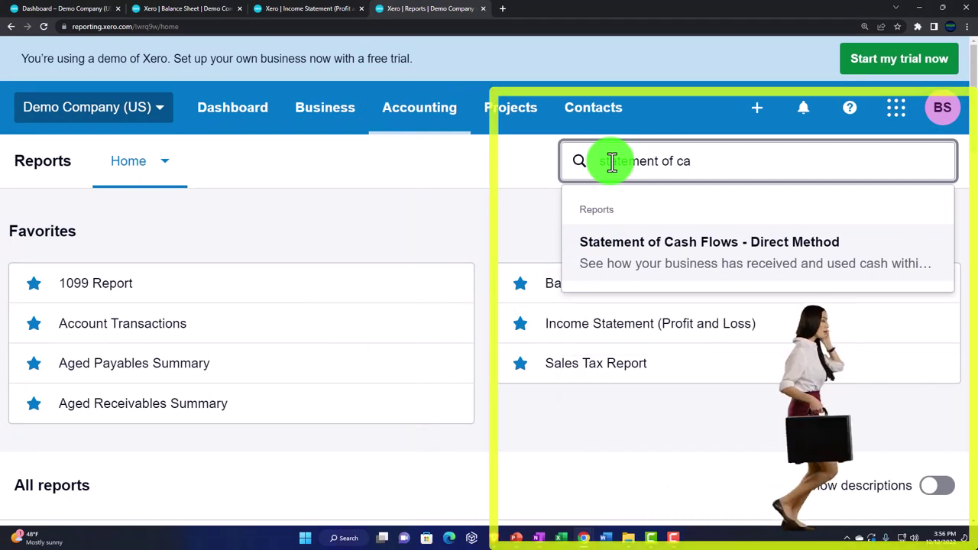
{"action": "left_click", "coordinate": [732, 252]}
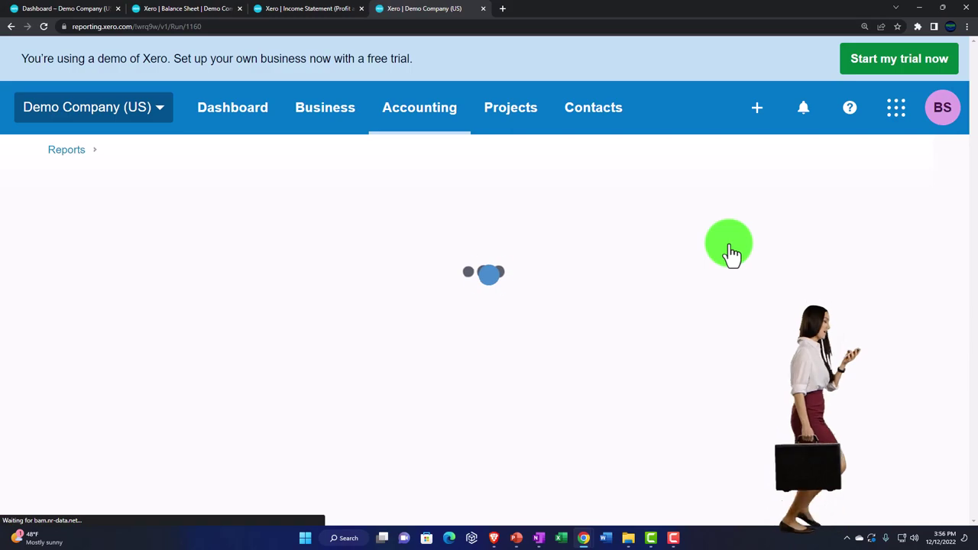
{"action": "scroll", "coordinate": [494, 263], "scroll_direction": "down", "scroll_amount": 2}
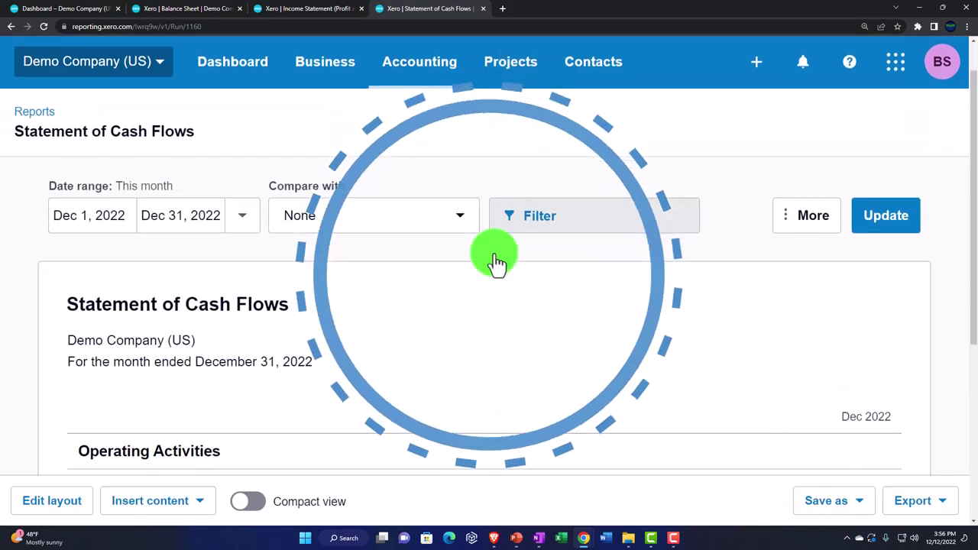
Set a custom date range of Jan 1 to Dec 31, 2022, zoom out, and rerun the report
{"action": "left_click", "coordinate": [243, 111]}
{"action": "scroll", "coordinate": [328, 321], "scroll_direction": "down", "scroll_amount": 2}
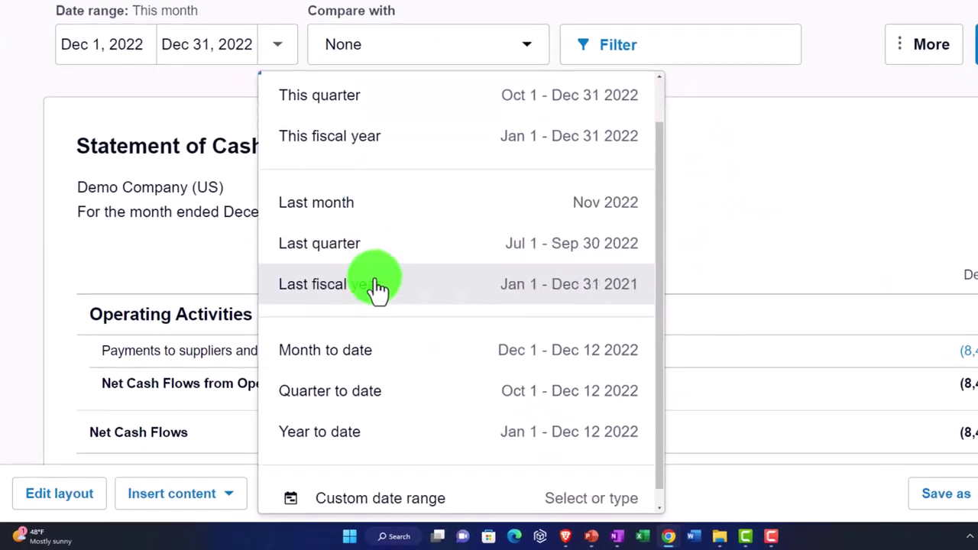
{"action": "left_click", "coordinate": [400, 481]}
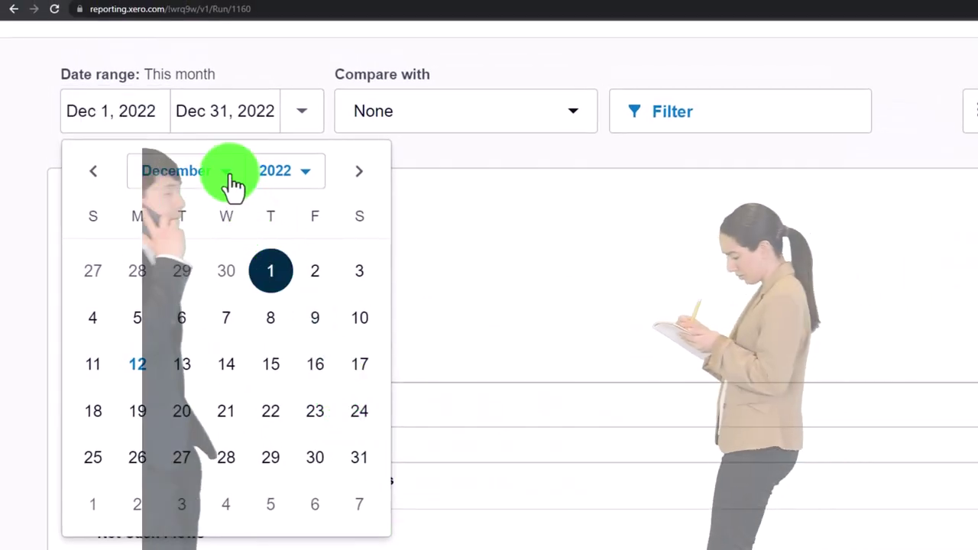
{"action": "left_click", "coordinate": [231, 184]}
{"action": "left_click", "coordinate": [229, 193]}
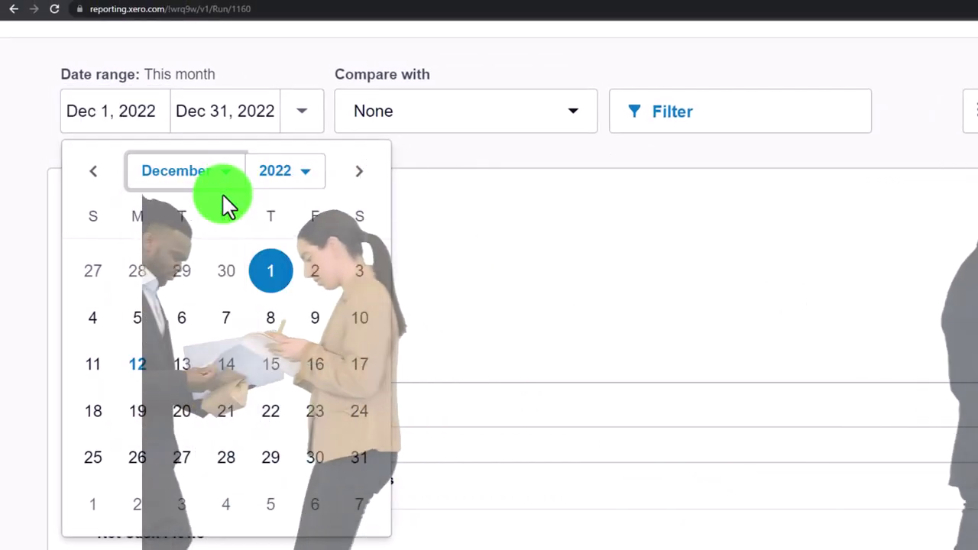
{"action": "left_click", "coordinate": [359, 271]}
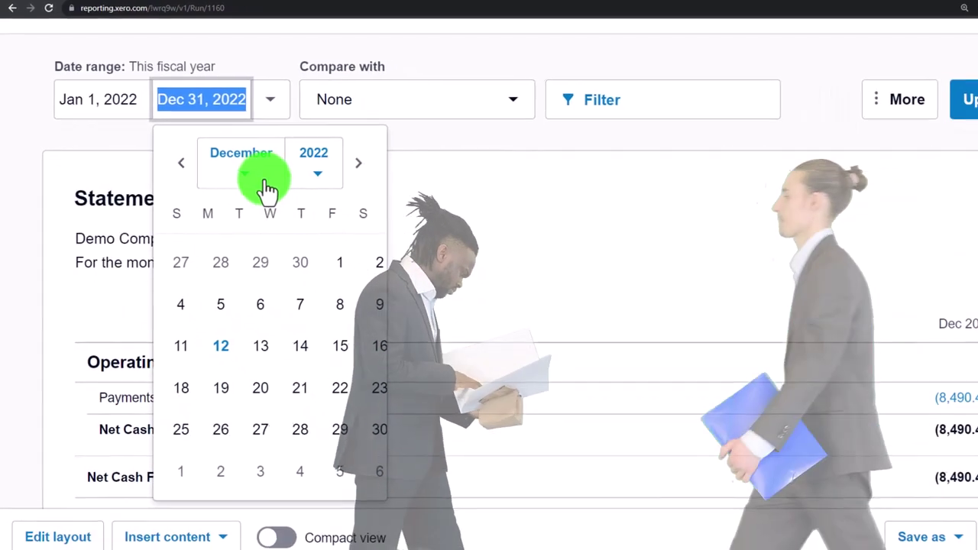
{"action": "left_click", "coordinate": [340, 432]}
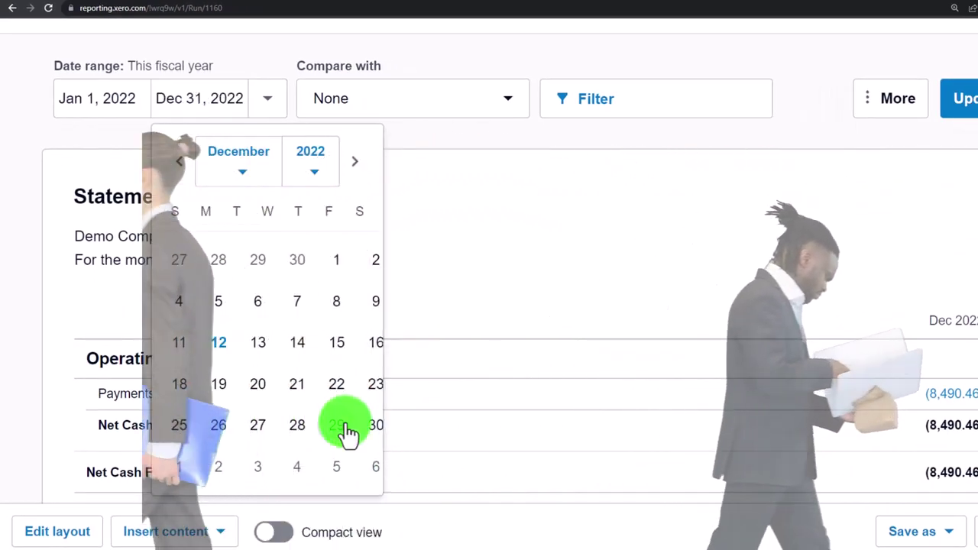
{"action": "scroll", "coordinate": [332, 450], "scroll_direction": "down", "scroll_amount": 1}
{"action": "scroll", "coordinate": [330, 432], "scroll_direction": "up", "scroll_amount": 1}
{"action": "key", "text": "ctrl+minus"}
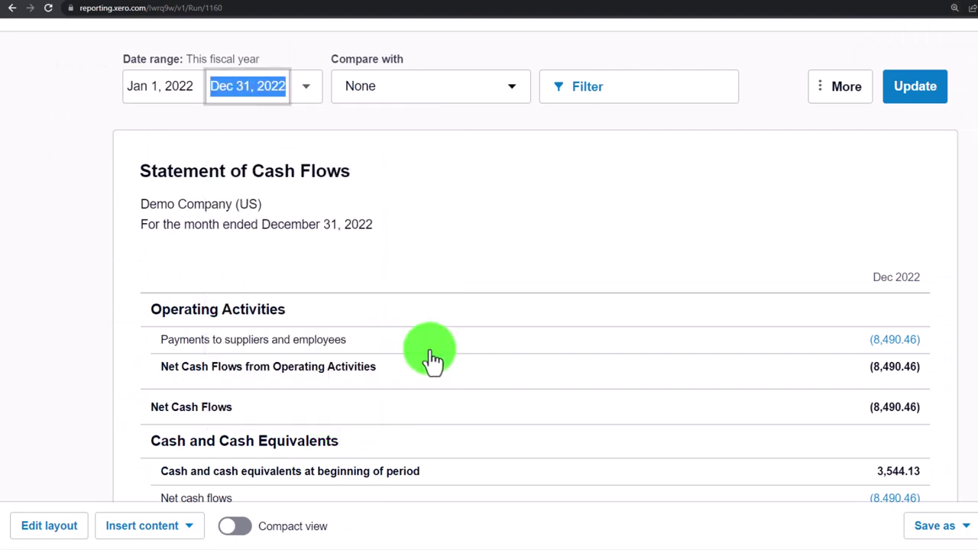
{"action": "left_click", "coordinate": [921, 83]}
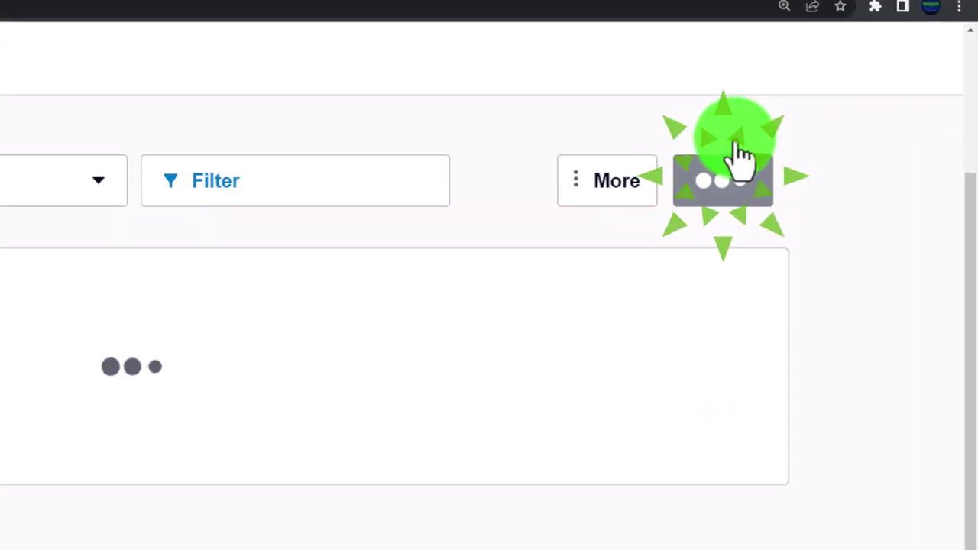
Zoom to 175% and read the 2022 cash flows through net cash flows of (9,891.81)
{"action": "scroll", "coordinate": [687, 214], "scroll_direction": "down", "scroll_amount": 1}
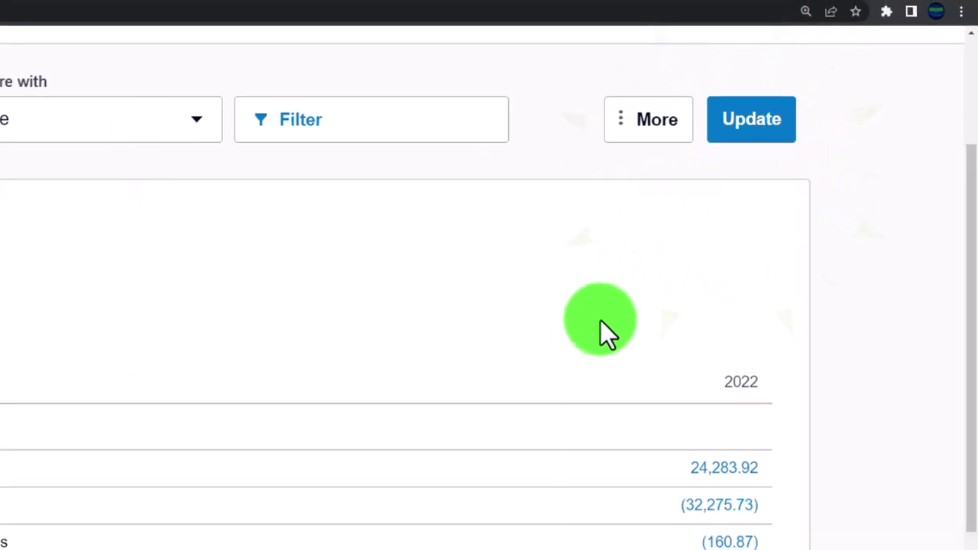
{"action": "scroll", "coordinate": [583, 362], "scroll_direction": "down", "scroll_amount": 3}
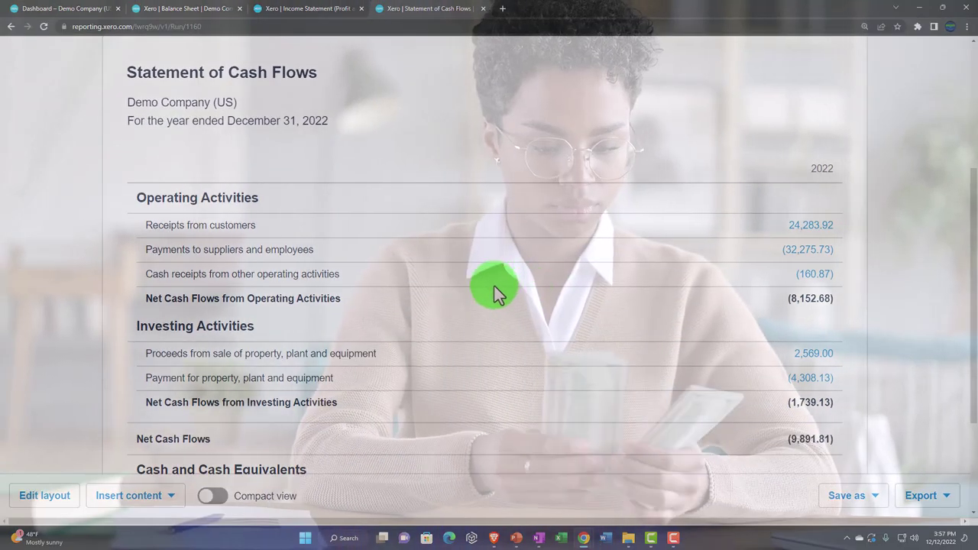
{"action": "key", "text": "ctrl+plus"}
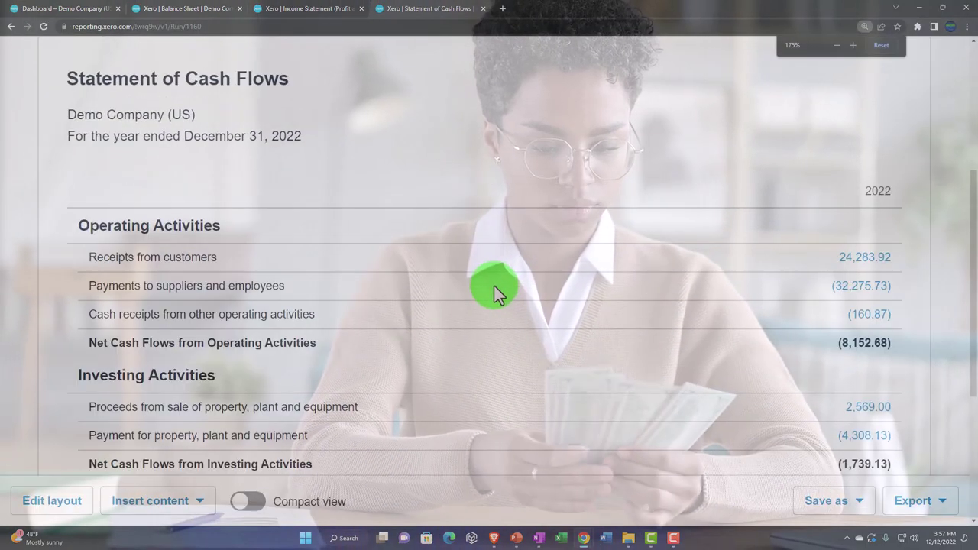
{"action": "scroll", "coordinate": [260, 246], "scroll_direction": "down", "scroll_amount": 2}
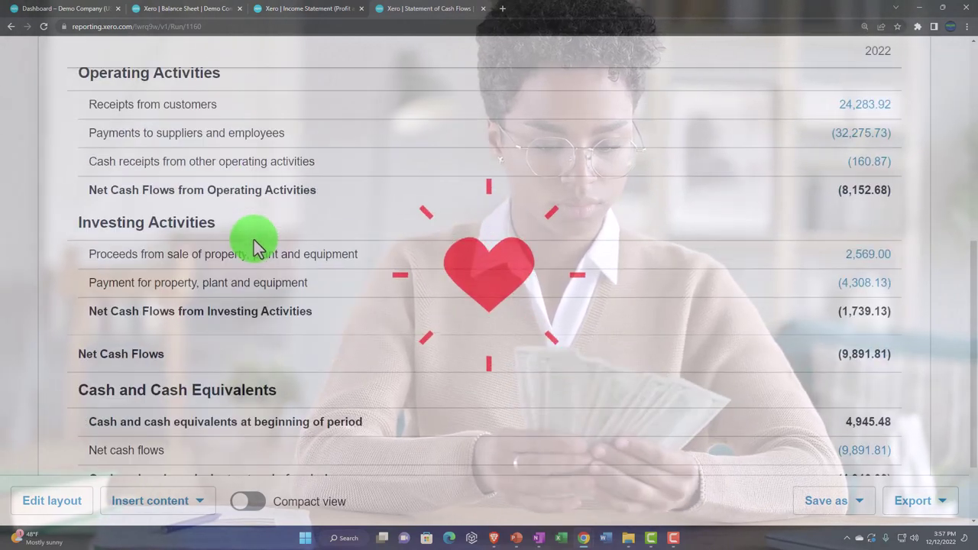
{"action": "scroll", "coordinate": [257, 246], "scroll_direction": "down", "scroll_amount": 2}
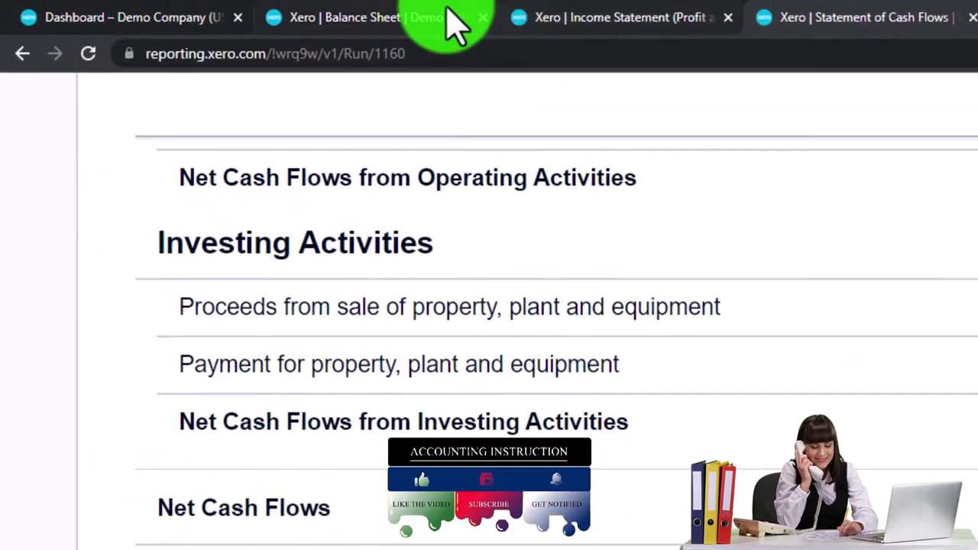
Show the Balance Sheet and scroll to Current Liabilities, with Checking Account at 4,946.33
{"action": "left_click", "coordinate": [388, 6]}
{"action": "scroll", "coordinate": [500, 306], "scroll_direction": "down", "scroll_amount": 10}
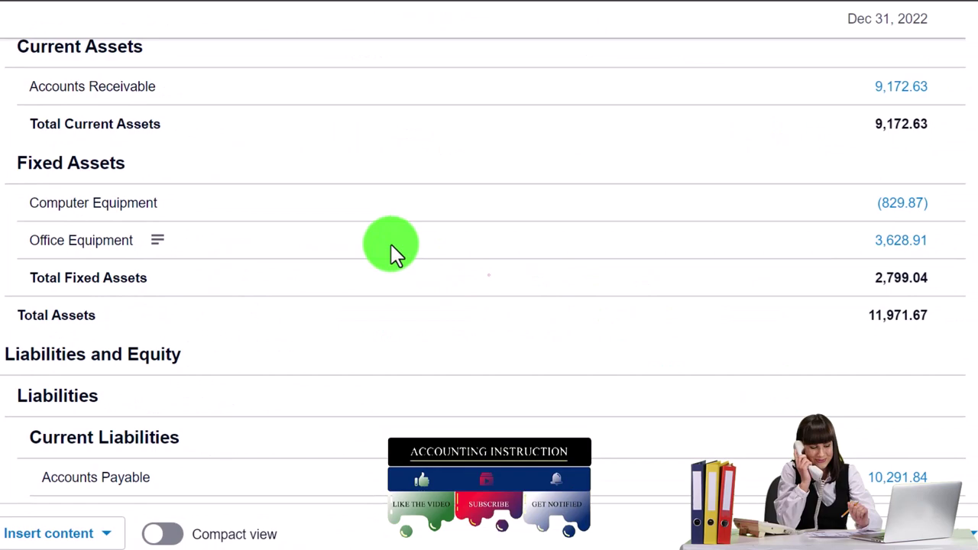
{"action": "scroll", "coordinate": [390, 244], "scroll_direction": "down", "scroll_amount": 5}
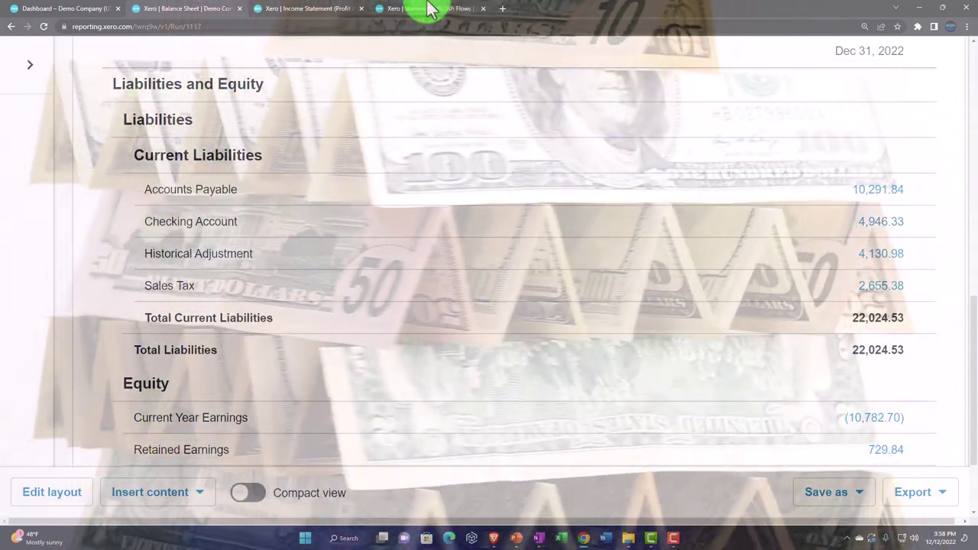
Glance back over the Statement of Cash Flows, then show the 2022 Income Statement with Sales 30,623.86
{"action": "left_click", "coordinate": [428, 9]}
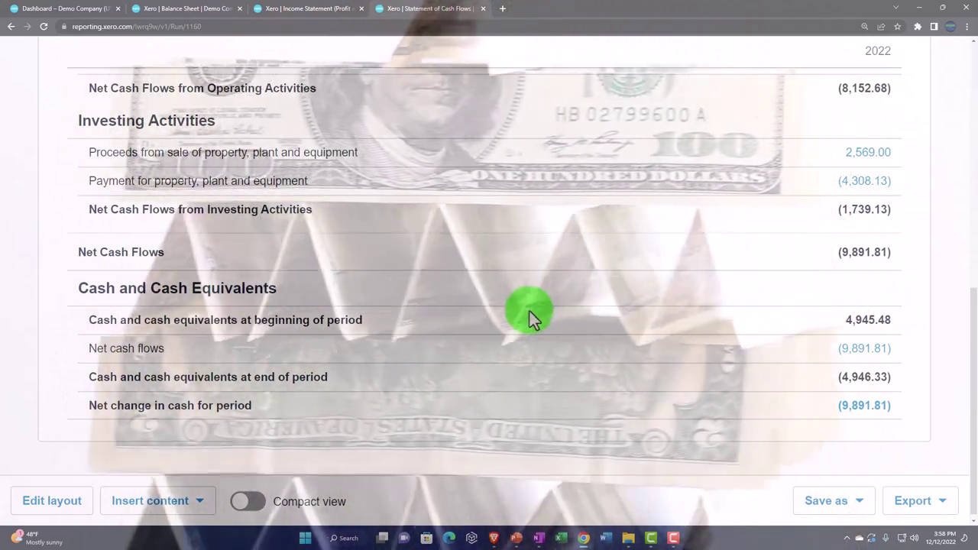
{"action": "scroll", "coordinate": [530, 315], "scroll_direction": "up", "scroll_amount": 5}
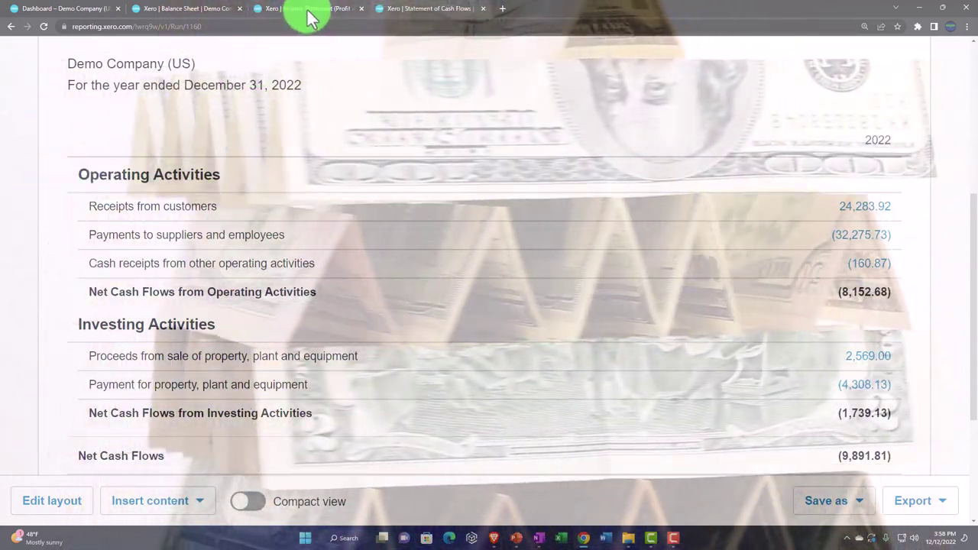
{"action": "left_click", "coordinate": [308, 9]}
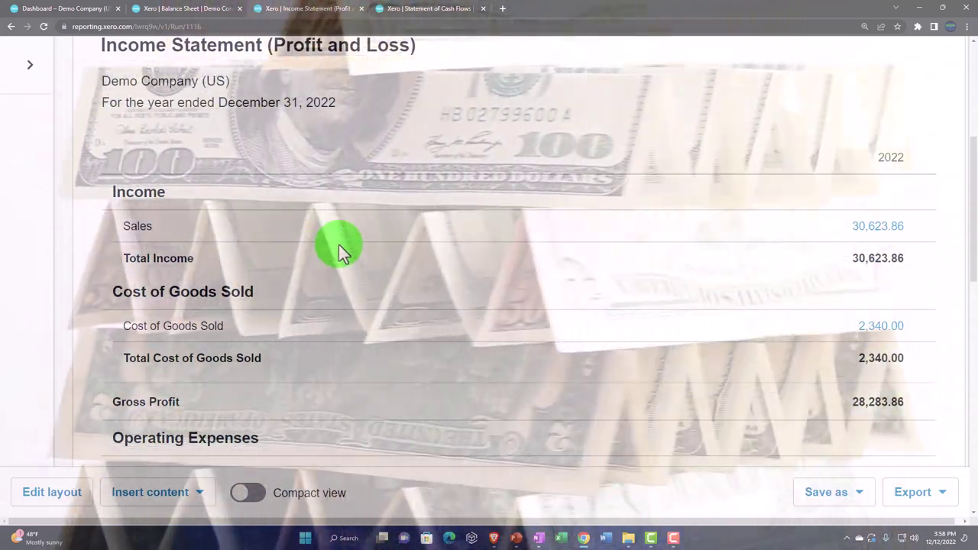
Scroll the Balance Sheet to Total Equity, then check Income Statement Net Income of (10,782.70)
{"action": "scroll", "coordinate": [339, 244], "scroll_direction": "down", "scroll_amount": 4}
{"action": "scroll", "coordinate": [339, 244], "scroll_direction": "down", "scroll_amount": 6}
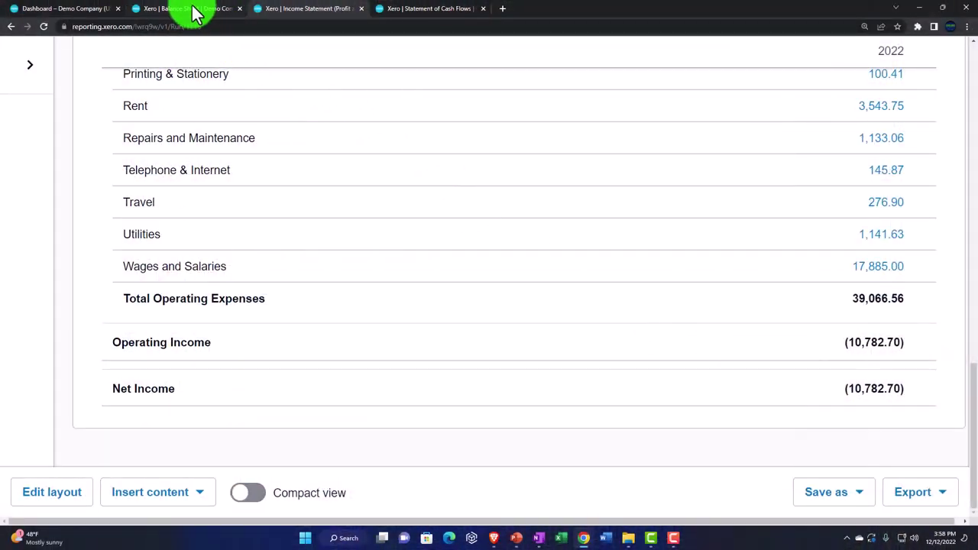
{"action": "scroll", "coordinate": [331, 310], "scroll_direction": "down", "scroll_amount": 2}
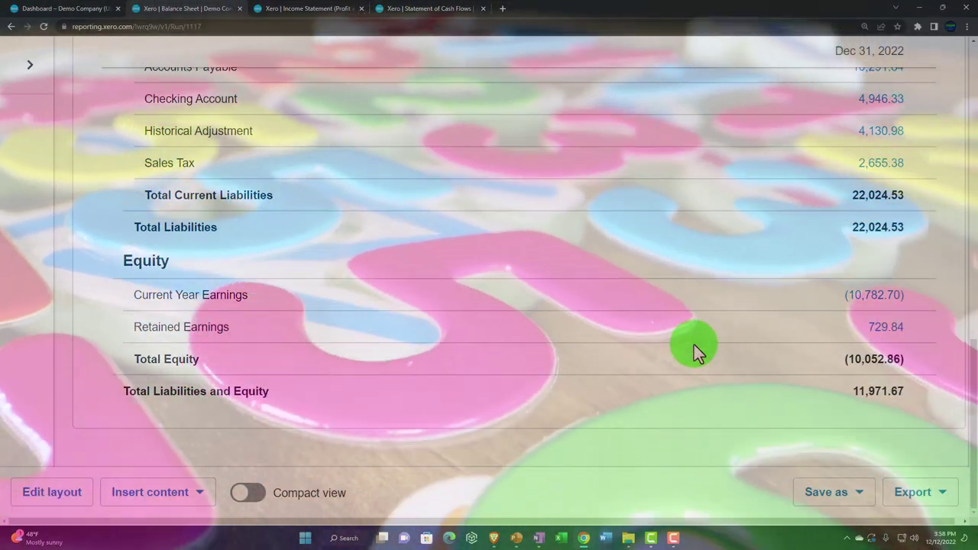
{"action": "left_click", "coordinate": [321, 12]}
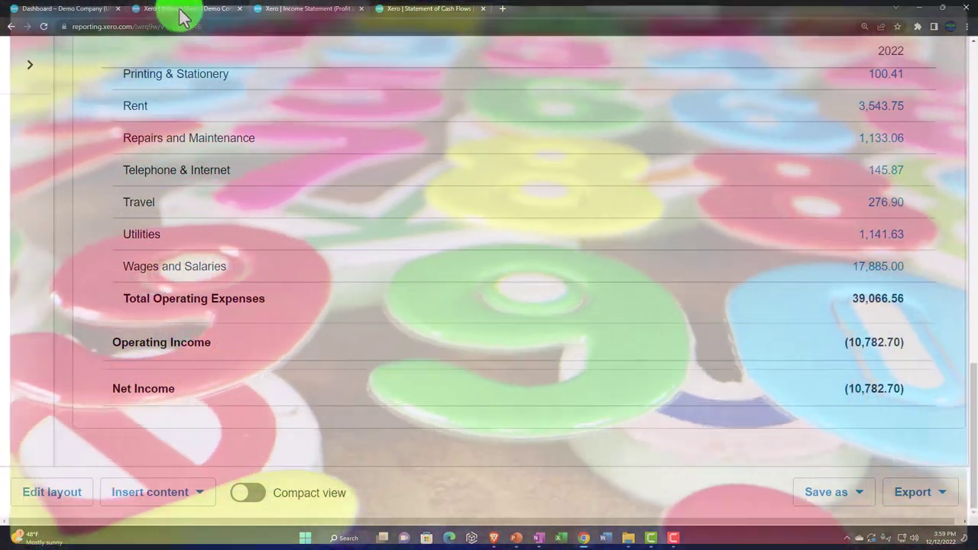
Review Balance Sheet assets and liabilities, then return to the Statement of Cash Flows showing (9,891.81)
{"action": "left_click", "coordinate": [183, 8]}
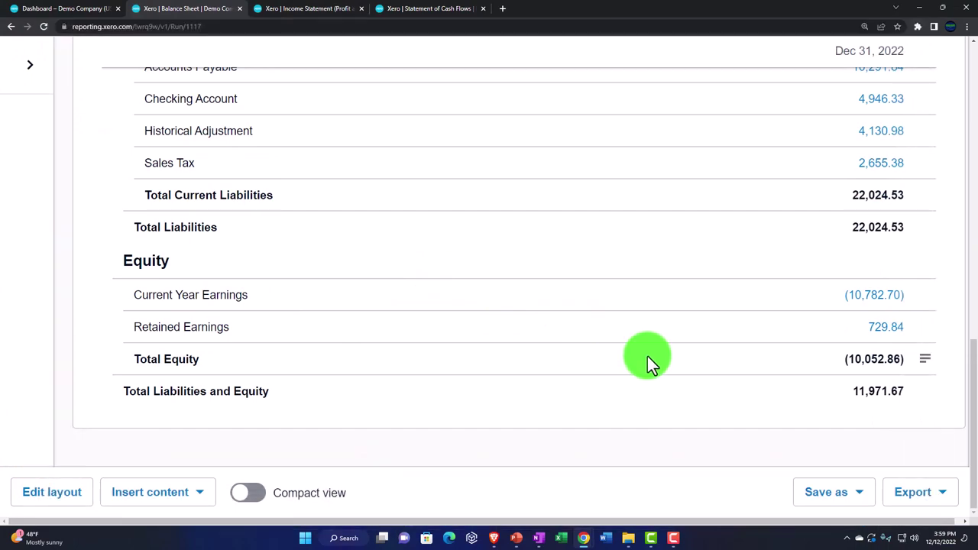
{"action": "scroll", "coordinate": [647, 356], "scroll_direction": "up", "scroll_amount": 6}
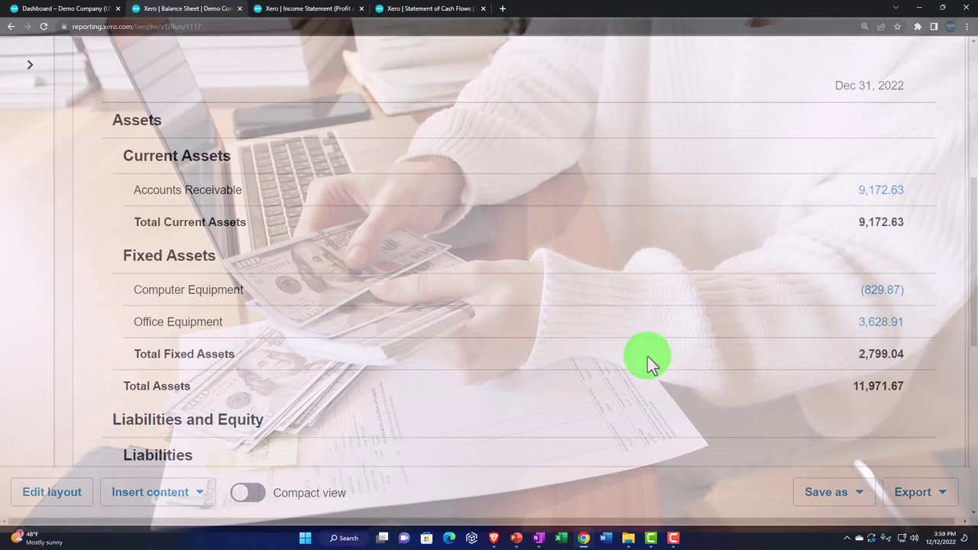
{"action": "scroll", "coordinate": [648, 356], "scroll_direction": "up", "scroll_amount": 2}
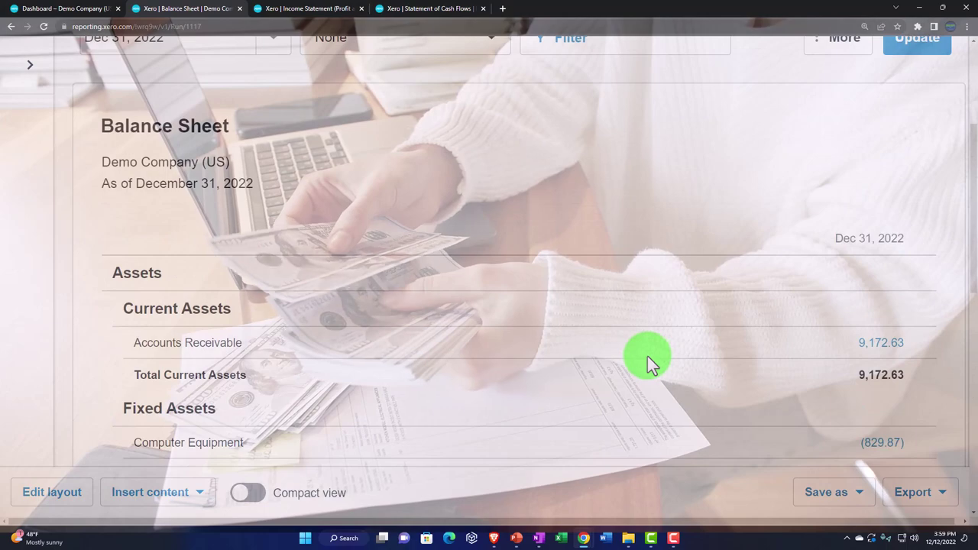
{"action": "scroll", "coordinate": [648, 356], "scroll_direction": "down", "scroll_amount": 4}
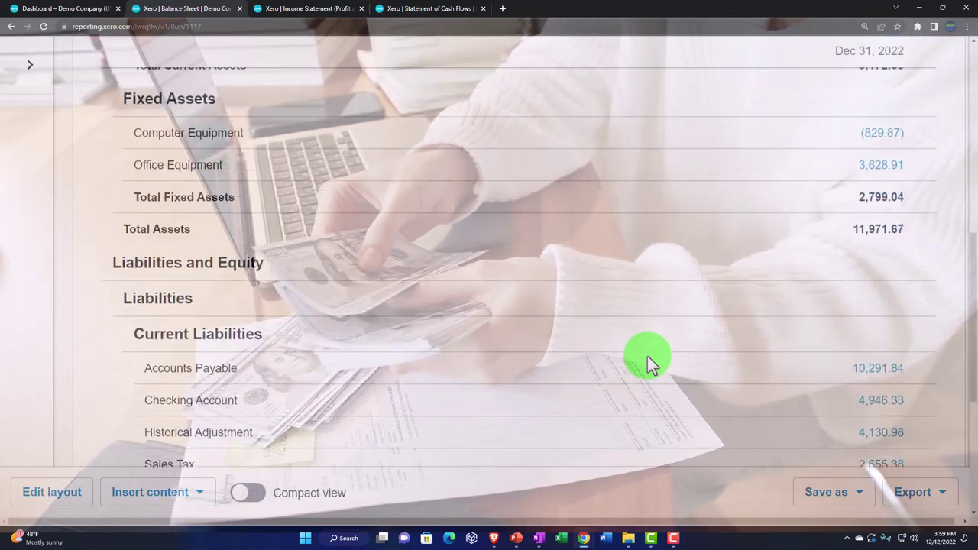
{"action": "scroll", "coordinate": [647, 356], "scroll_direction": "down", "scroll_amount": 1}
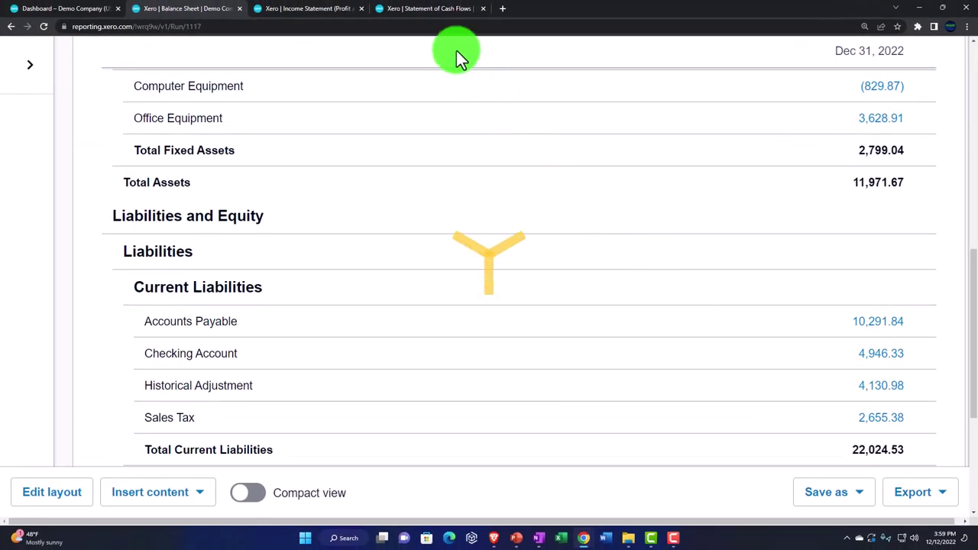
{"action": "left_click", "coordinate": [428, 11]}
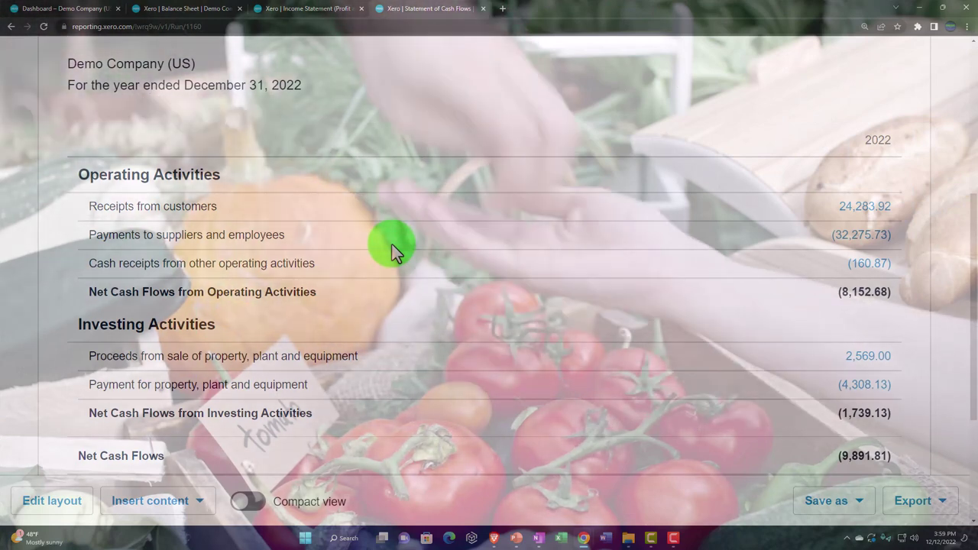
{"action": "scroll", "coordinate": [392, 244], "scroll_direction": "down", "scroll_amount": 1}
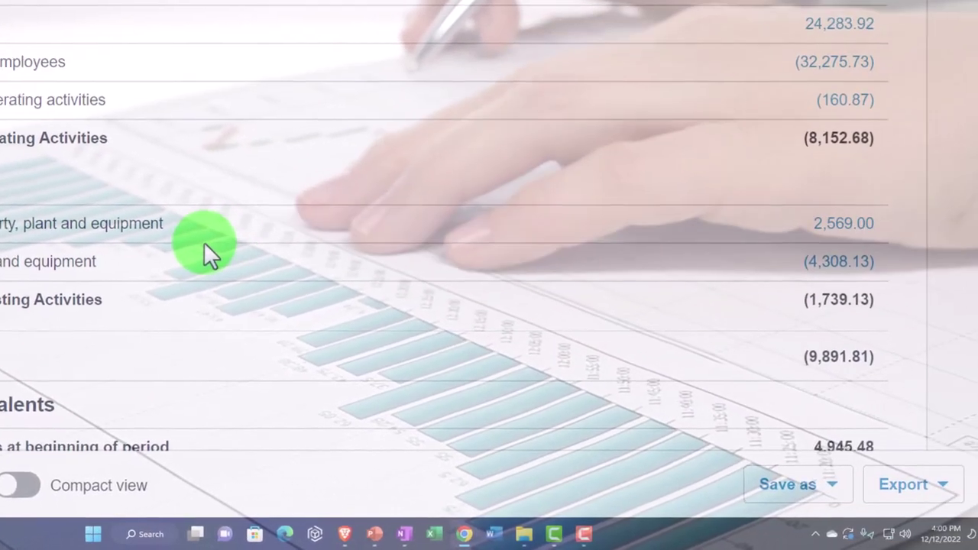
{"action": "scroll", "coordinate": [183, 237], "scroll_direction": "down", "scroll_amount": 1}
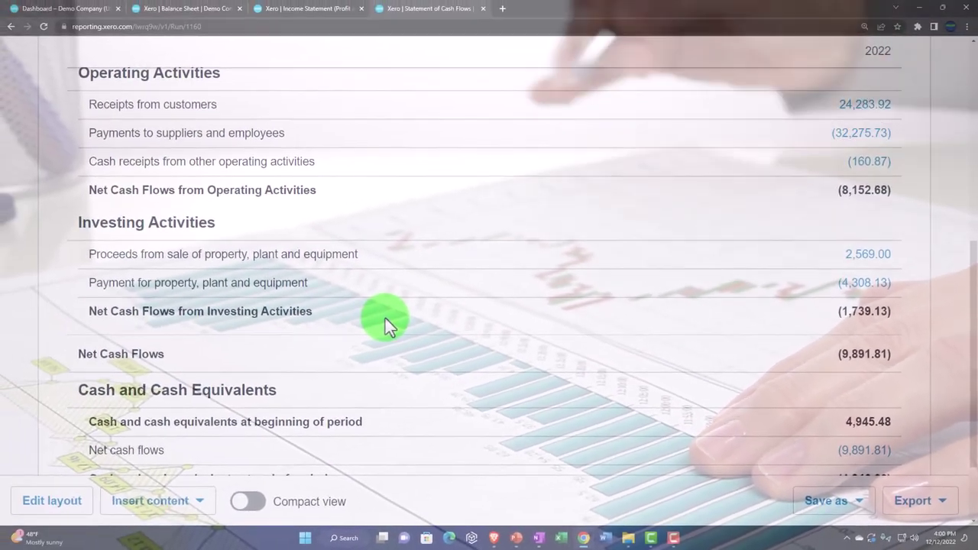
{"action": "scroll", "coordinate": [183, 243], "scroll_direction": "down", "scroll_amount": 1}
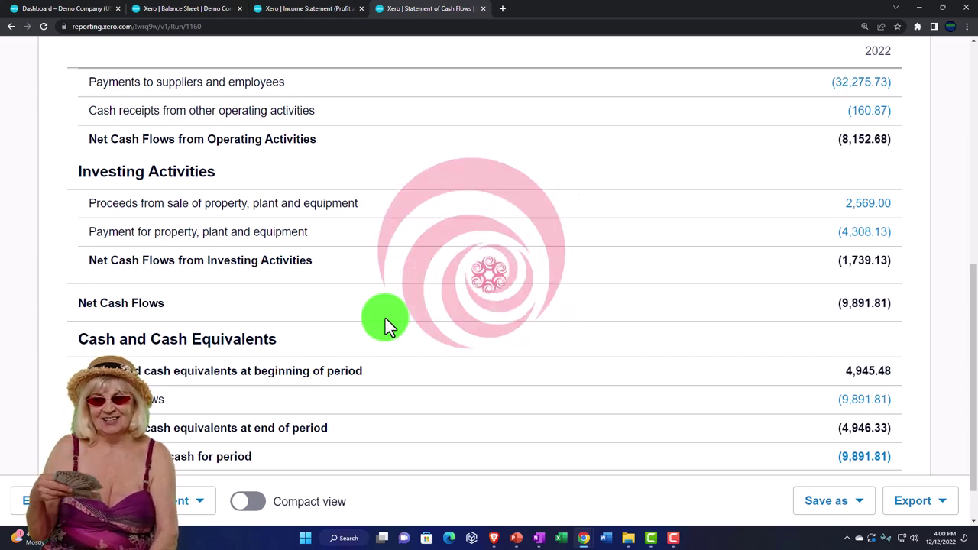
{"action": "scroll", "coordinate": [385, 318], "scroll_direction": "down", "scroll_amount": 1}
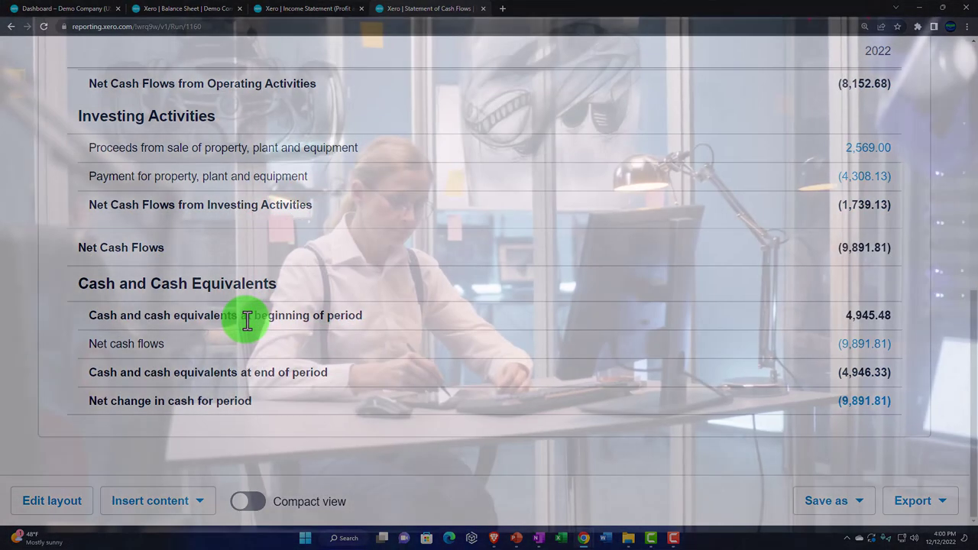
{"action": "scroll", "coordinate": [247, 321], "scroll_direction": "up", "scroll_amount": 3}
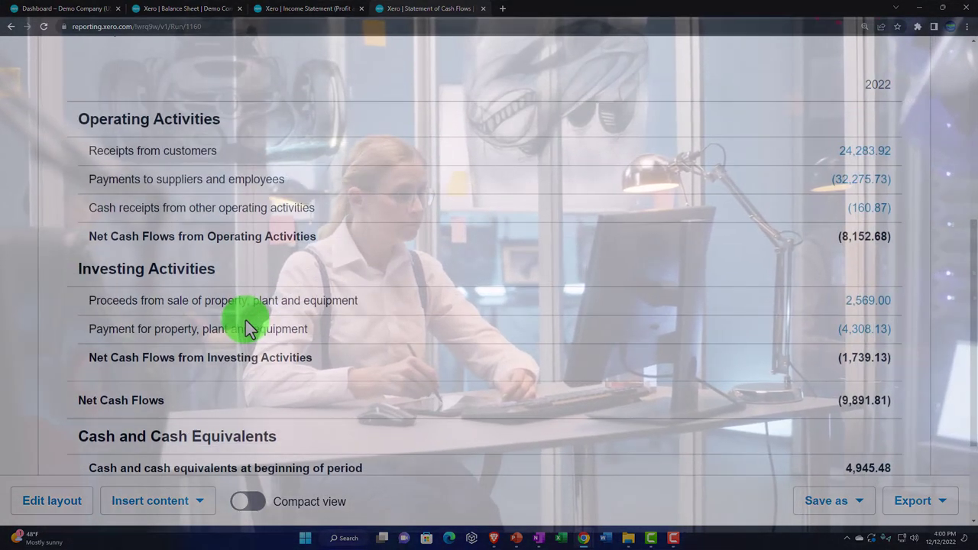
{"action": "scroll", "coordinate": [245, 319], "scroll_direction": "down", "scroll_amount": 1}
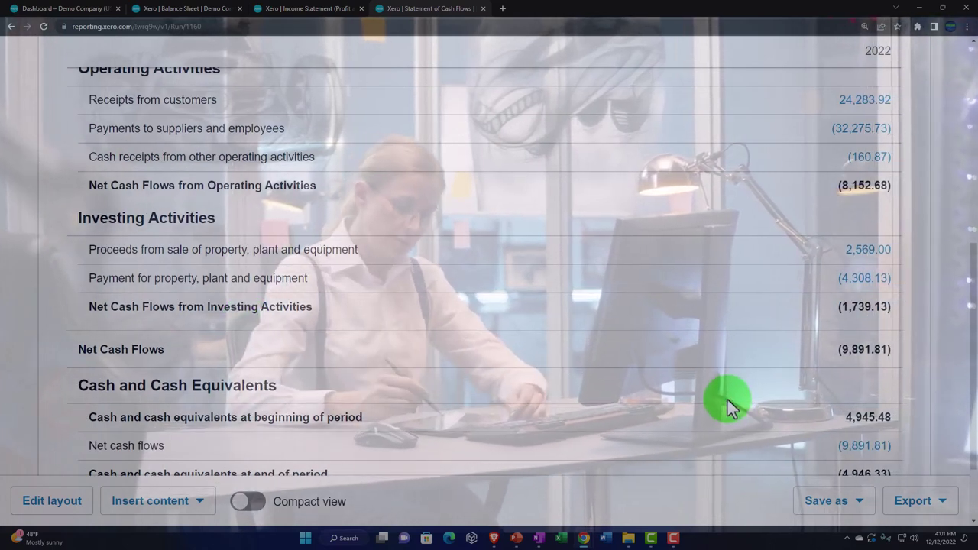
{"action": "scroll", "coordinate": [727, 400], "scroll_direction": "down", "scroll_amount": 1}
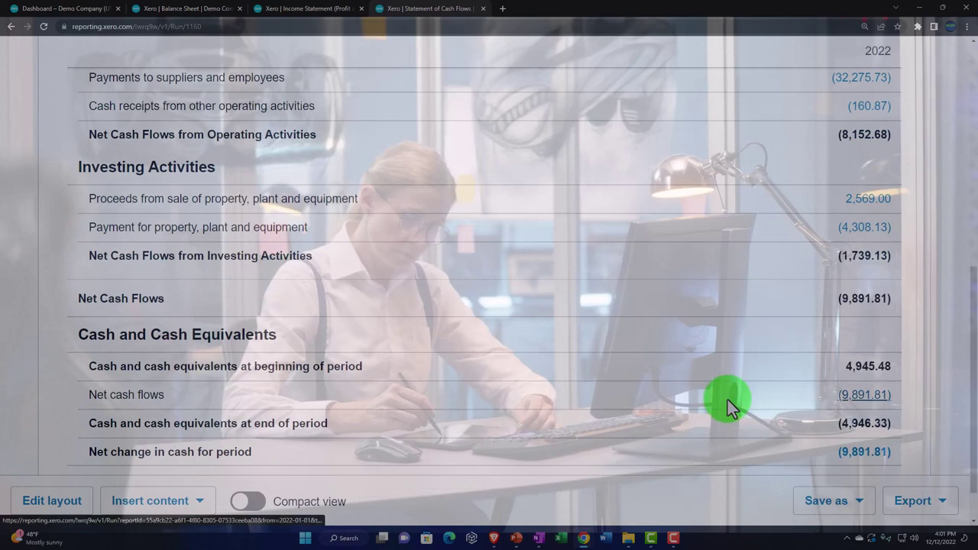
{"action": "scroll", "coordinate": [728, 399], "scroll_direction": "down", "scroll_amount": 1}
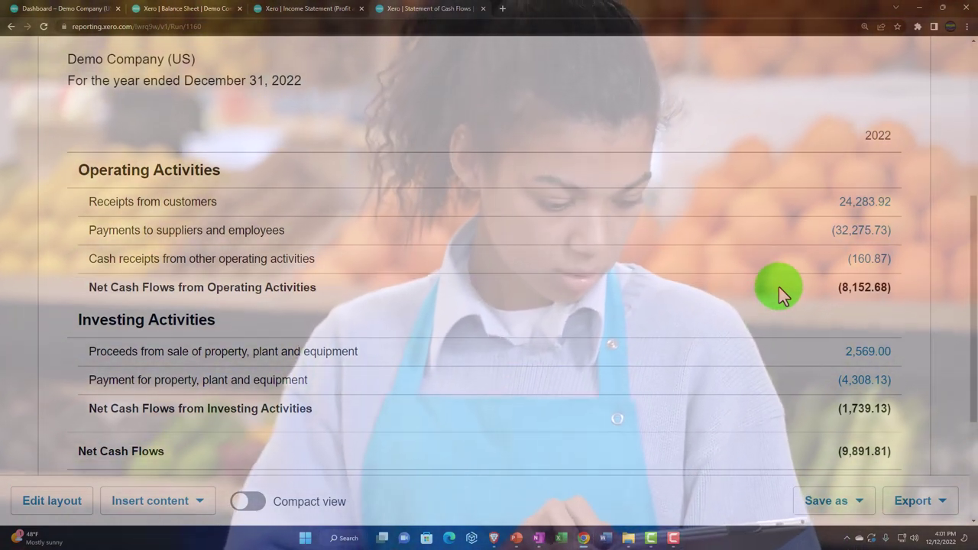
View the top of the Income Statement, then bring up the Xero 2023 Overview page in OneNote
{"action": "left_click", "coordinate": [319, 15]}
{"action": "scroll", "coordinate": [404, 218], "scroll_direction": "up", "scroll_amount": 6}
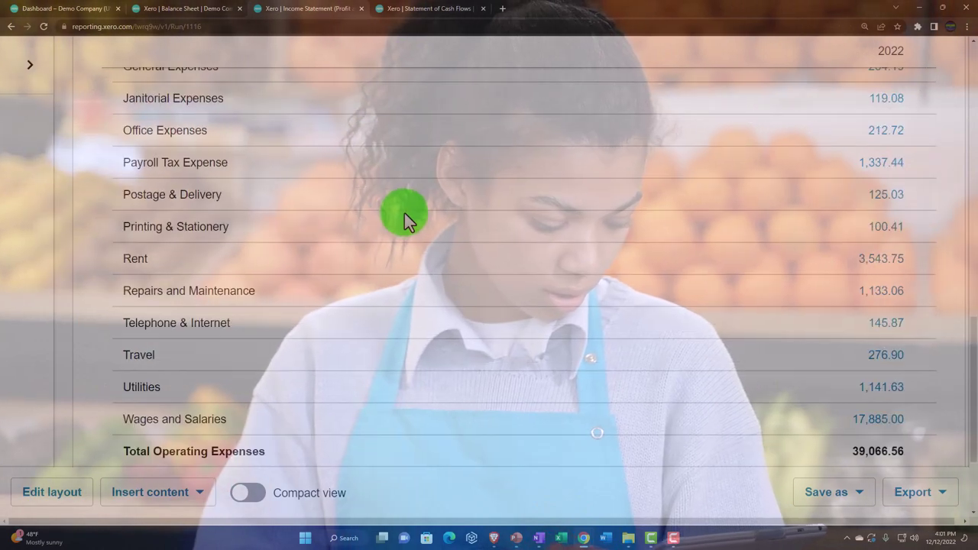
{"action": "scroll", "coordinate": [404, 214], "scroll_direction": "up", "scroll_amount": 3}
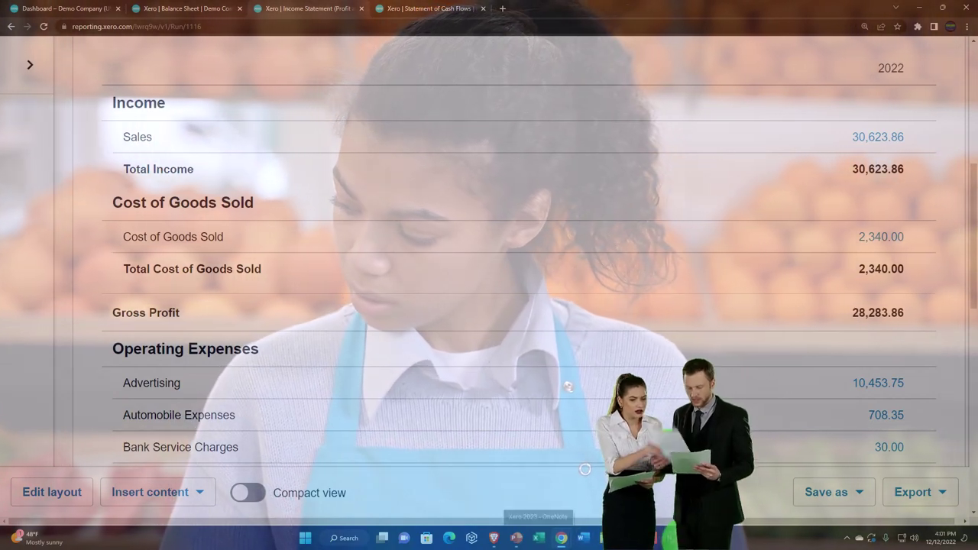
{"action": "left_click", "coordinate": [673, 540]}
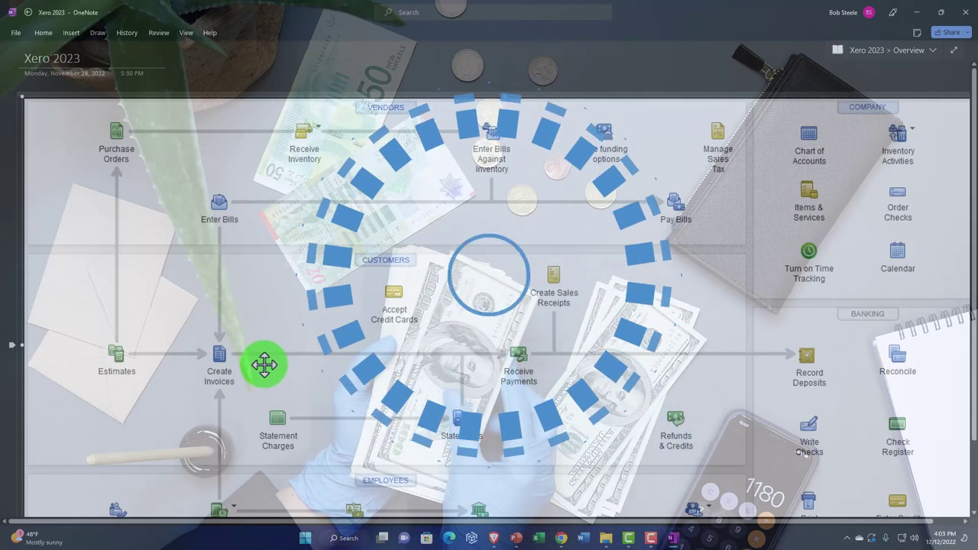
Return to the browser's 2022 Income Statement showing Sales of 30,623.86
{"action": "left_click", "coordinate": [677, 539]}
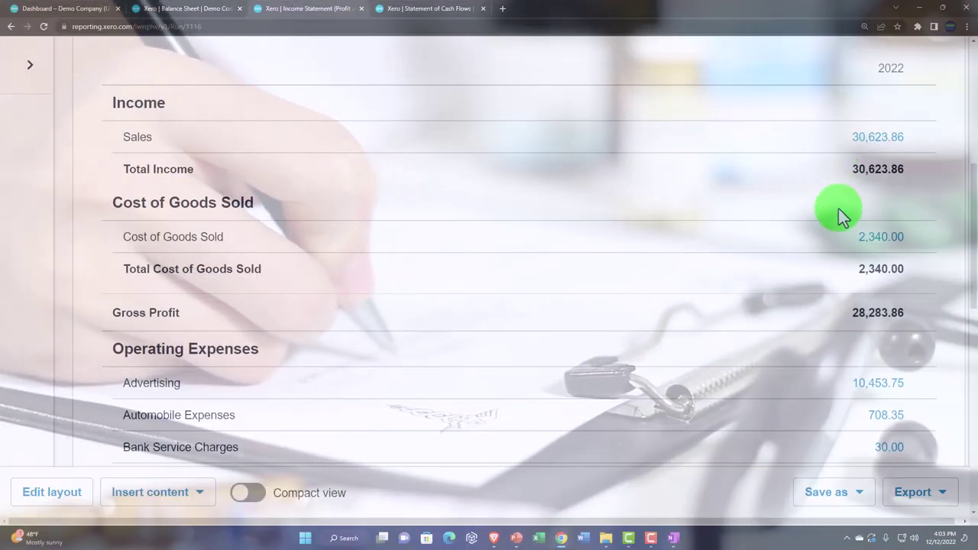
{"action": "scroll", "coordinate": [818, 284], "scroll_direction": "down", "scroll_amount": 2}
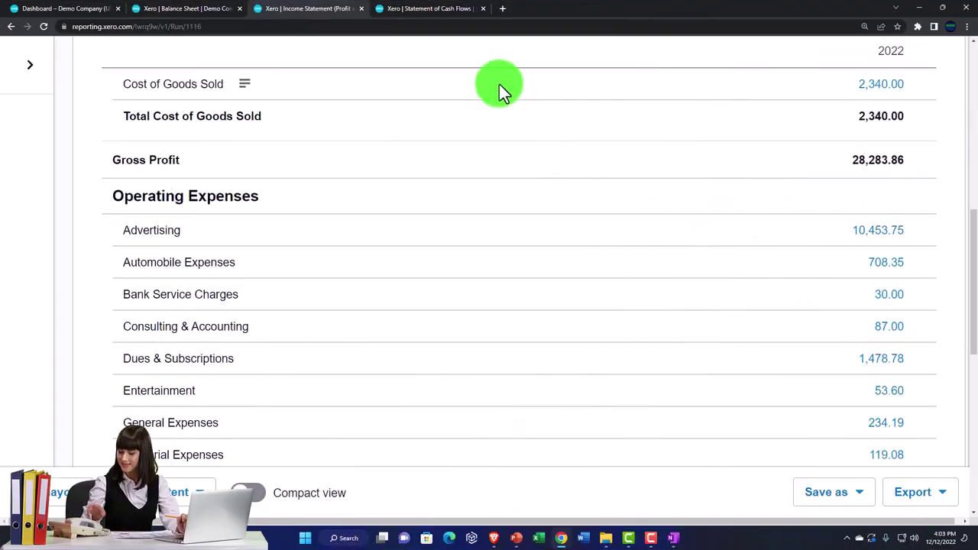
{"action": "left_click", "coordinate": [428, 8]}
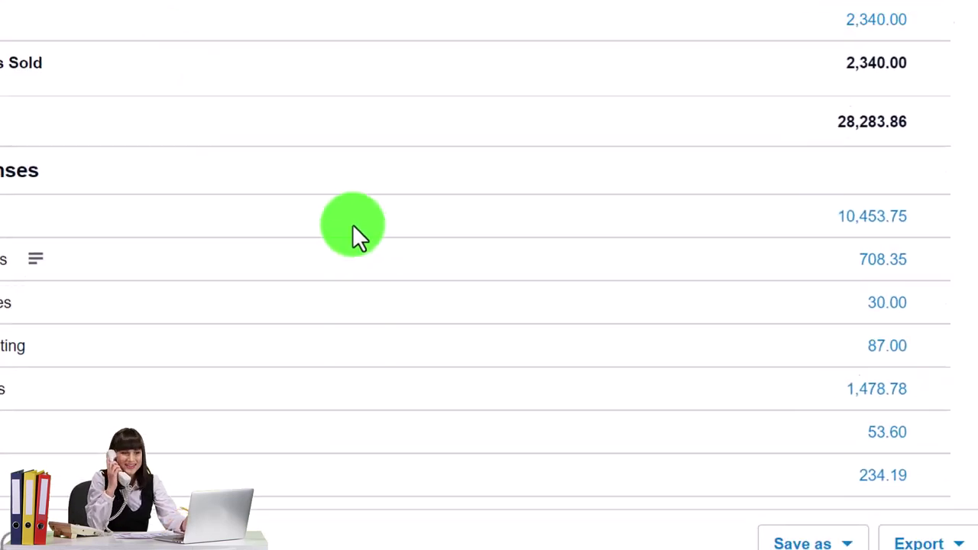
{"action": "scroll", "coordinate": [455, 231], "scroll_direction": "up", "scroll_amount": 5}
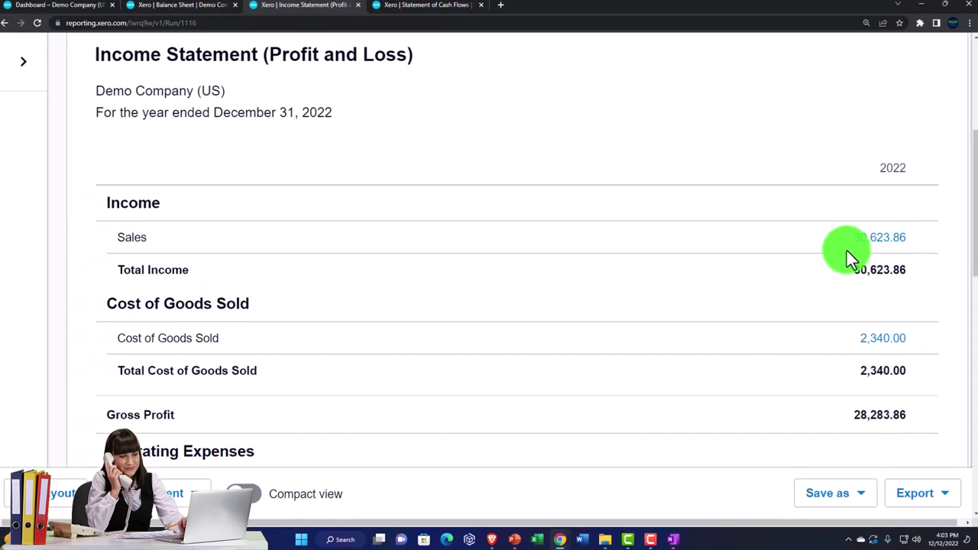
{"action": "scroll", "coordinate": [845, 252], "scroll_direction": "down", "scroll_amount": 3}
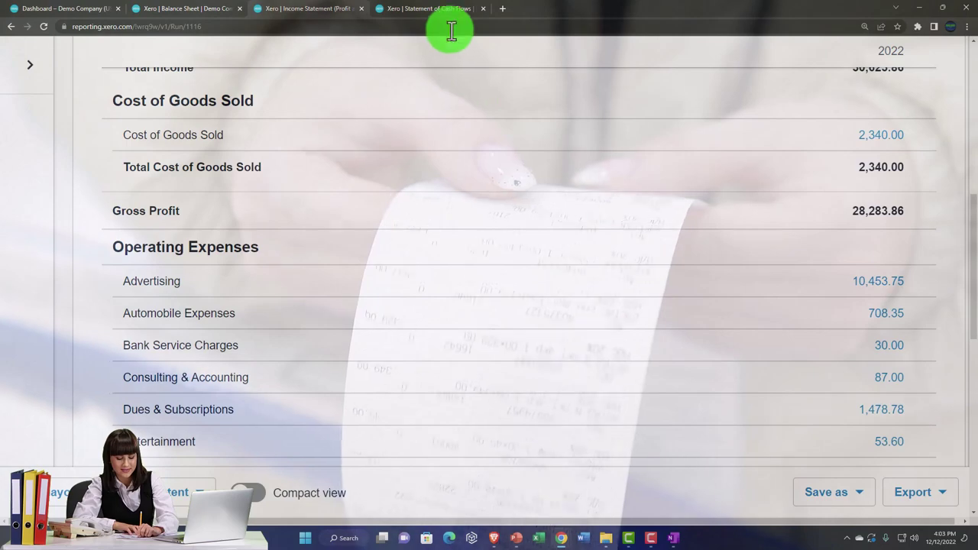
Show the 2022 Statement of Cash Flows, with Receipts from customers of 24,283.92
{"action": "left_click", "coordinate": [445, 12]}
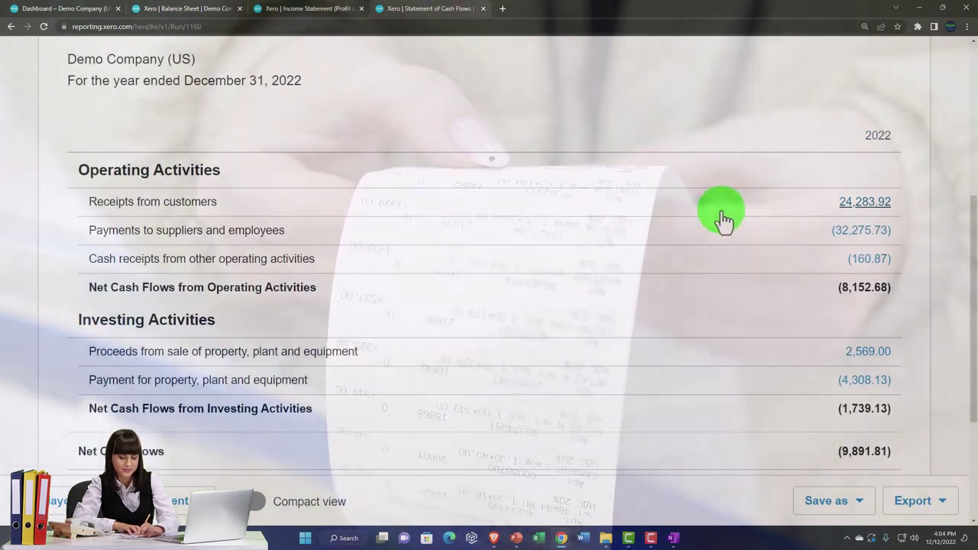